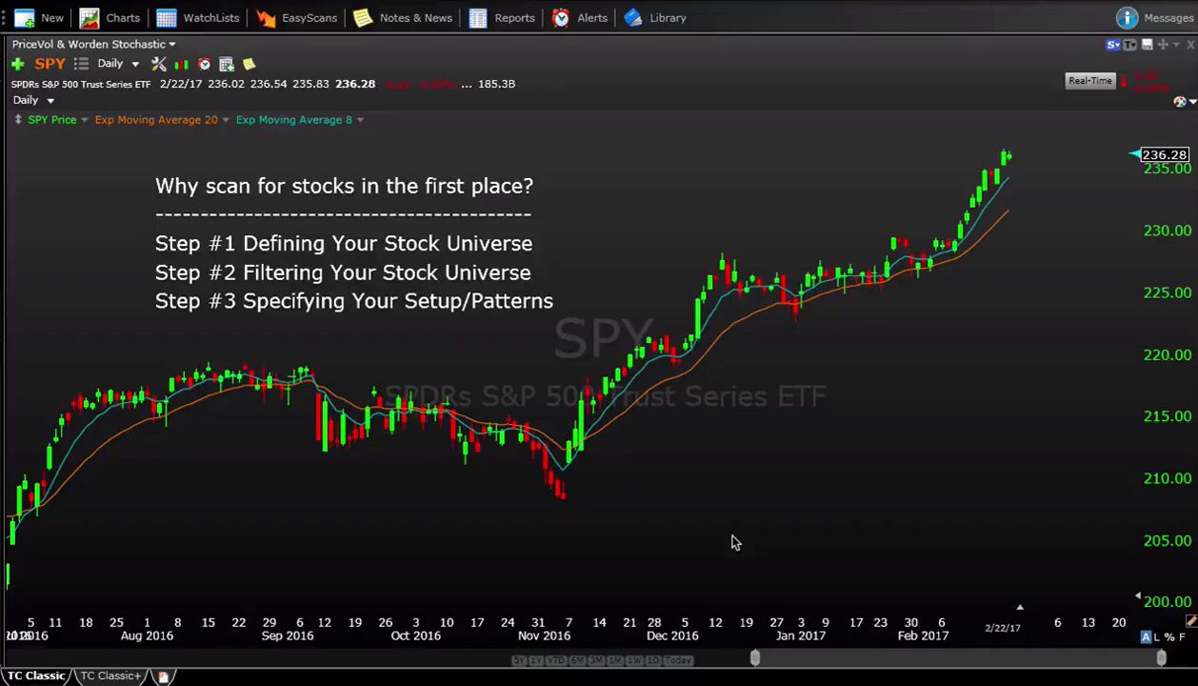
pyautogui.scroll(3, 818, 435)
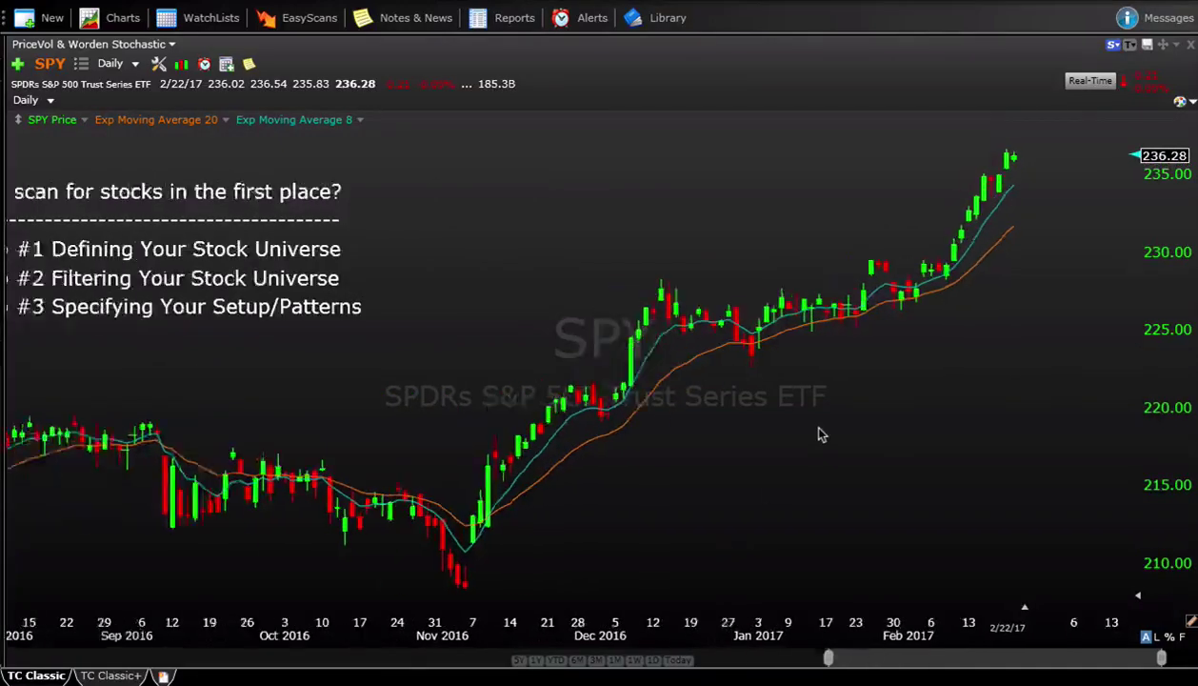
pyautogui.scroll(-4, 818, 434)
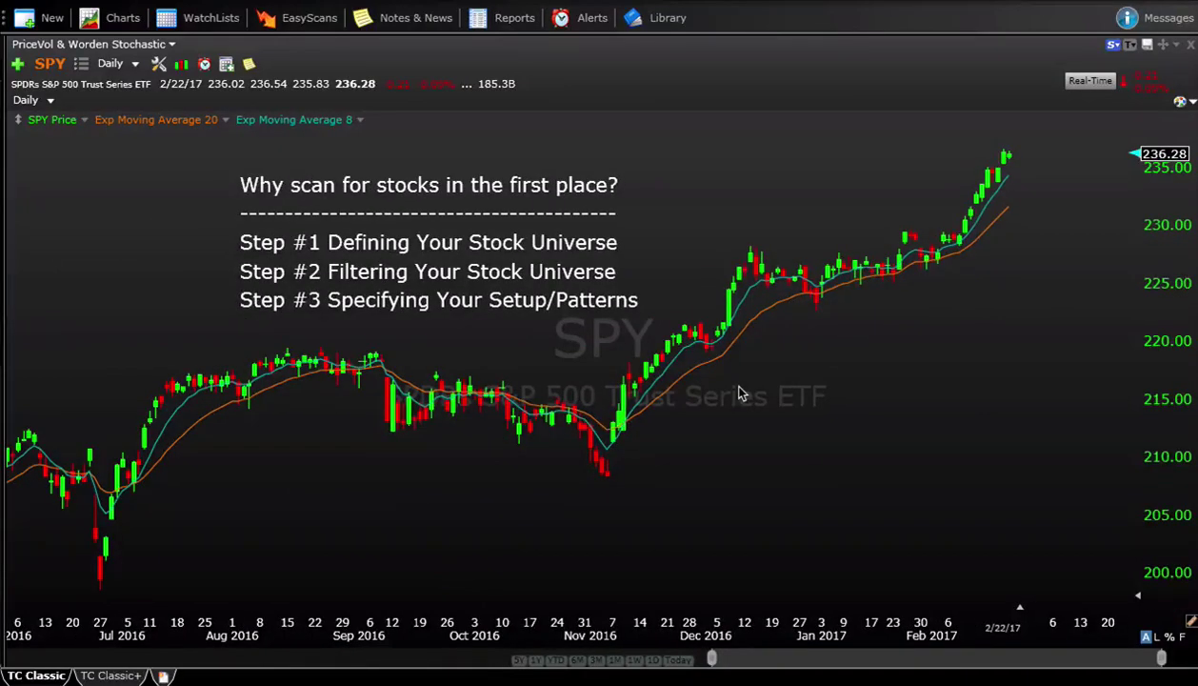
pyautogui.scroll(1, 742, 393)
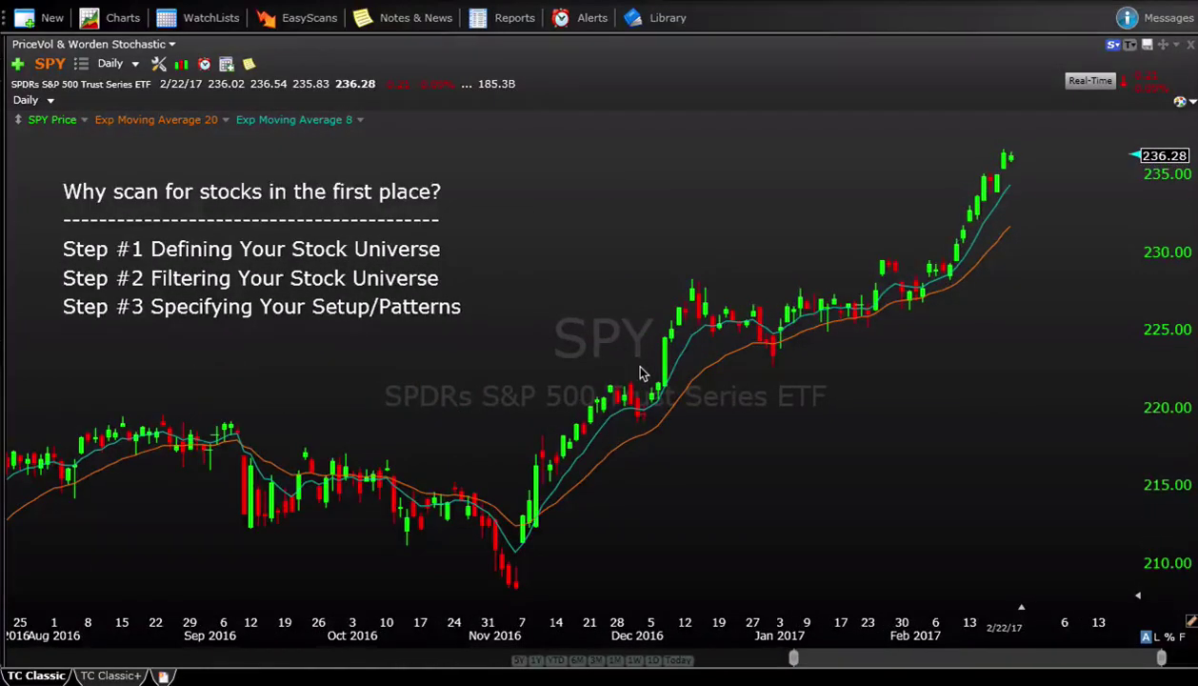
pyautogui.scroll(-1, 640, 368)
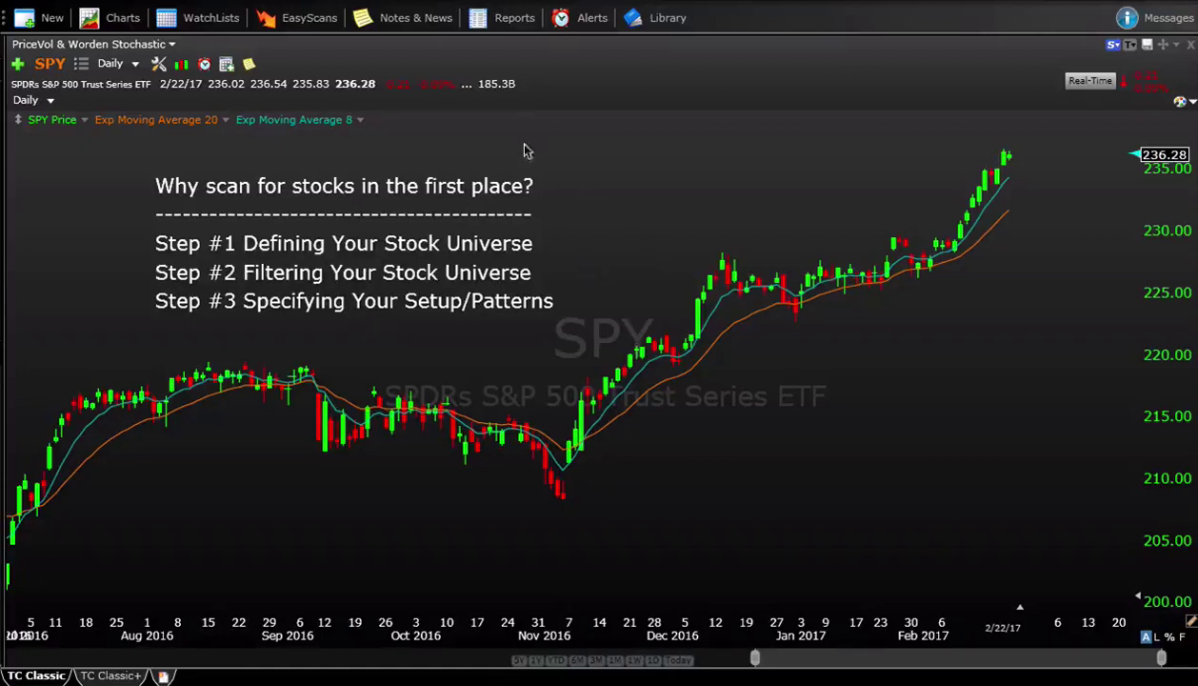
# Create a new EasyScan and place its window over the upper part of the SPY chart, clear of the text notes
pyautogui.click(313, 16)
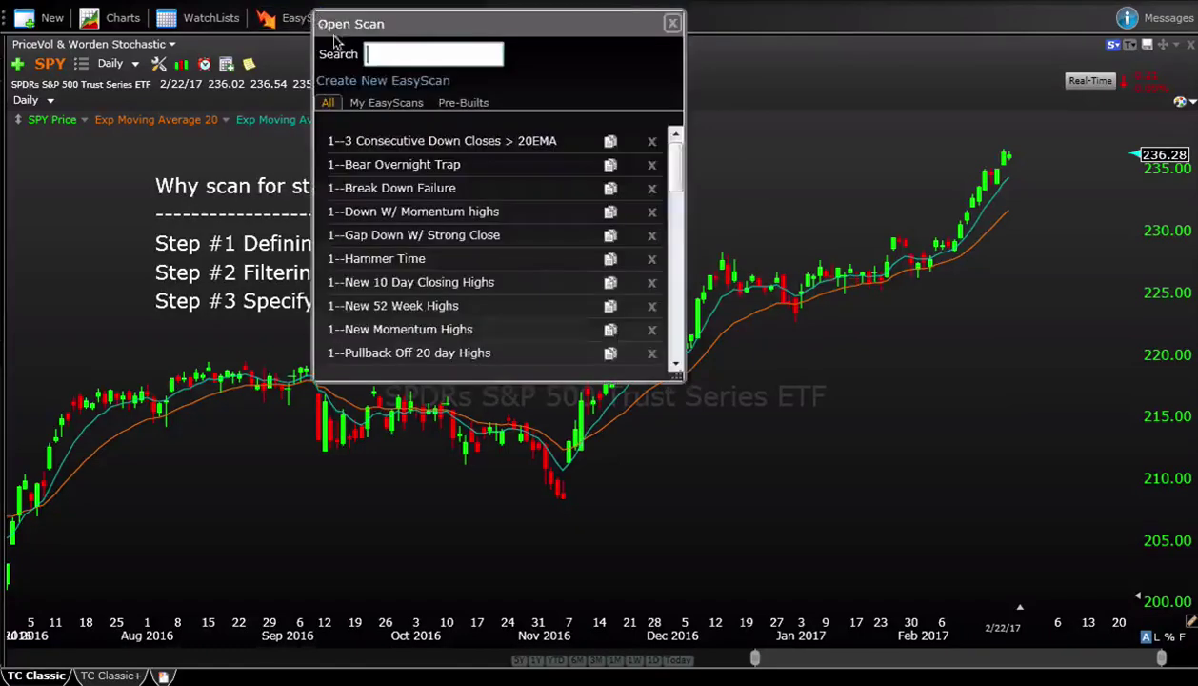
pyautogui.moveTo(443, 27); pyautogui.dragTo(676, 102)
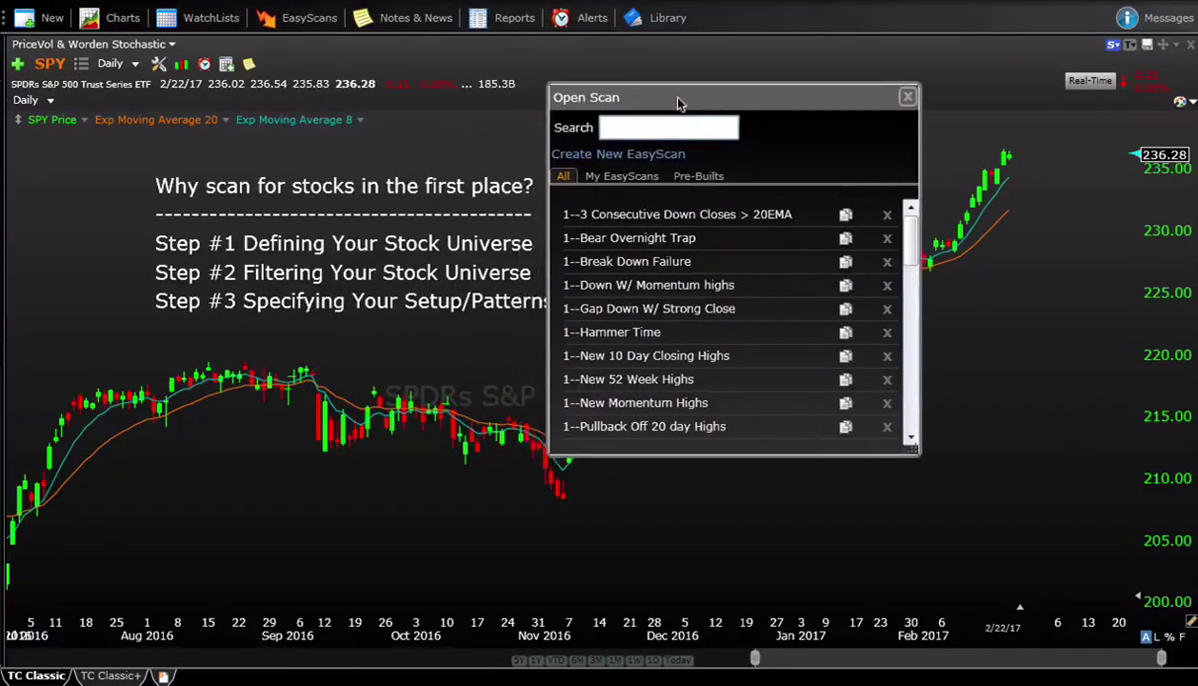
pyautogui.click(667, 160)
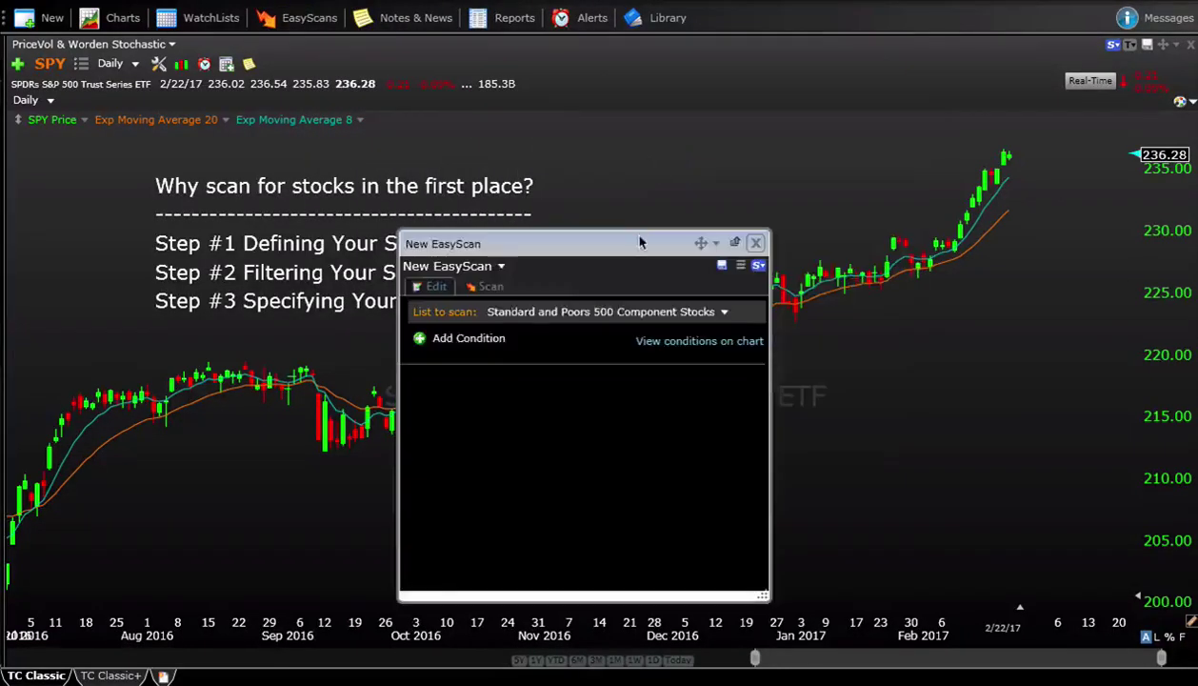
pyautogui.moveTo(646, 245); pyautogui.dragTo(857, 124)
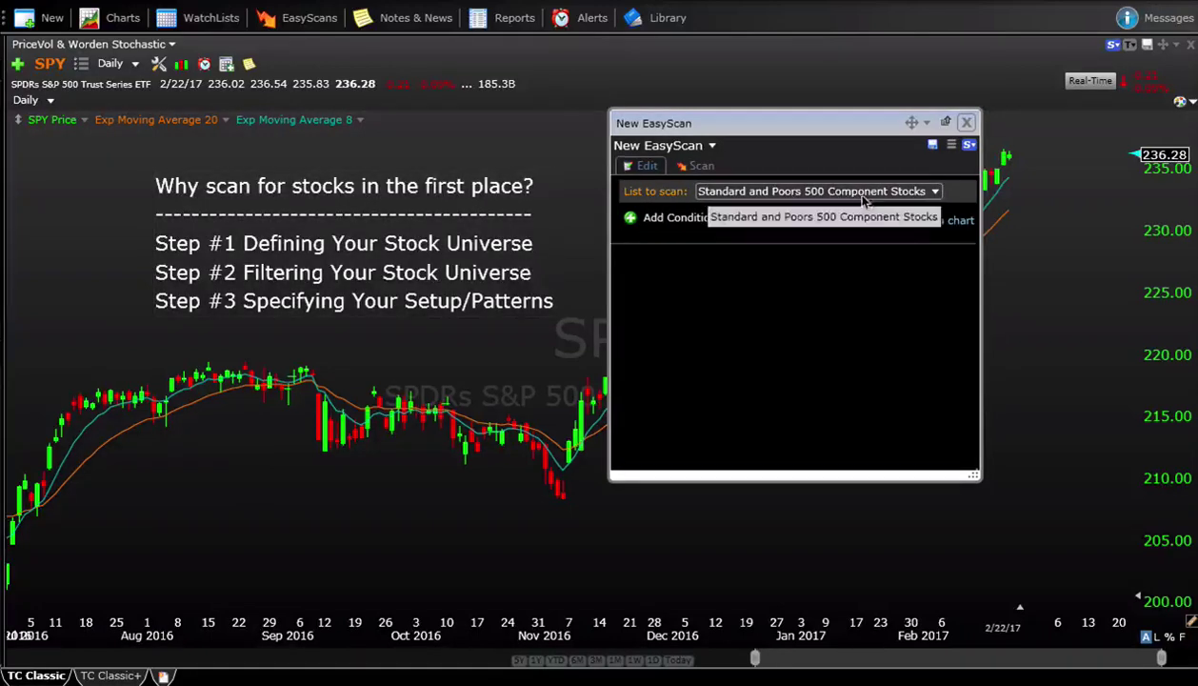
# Browse the available watchlists and set the new scan's list to scan to U.S. Stocks (US Common Stocks)
pyautogui.click(914, 193)
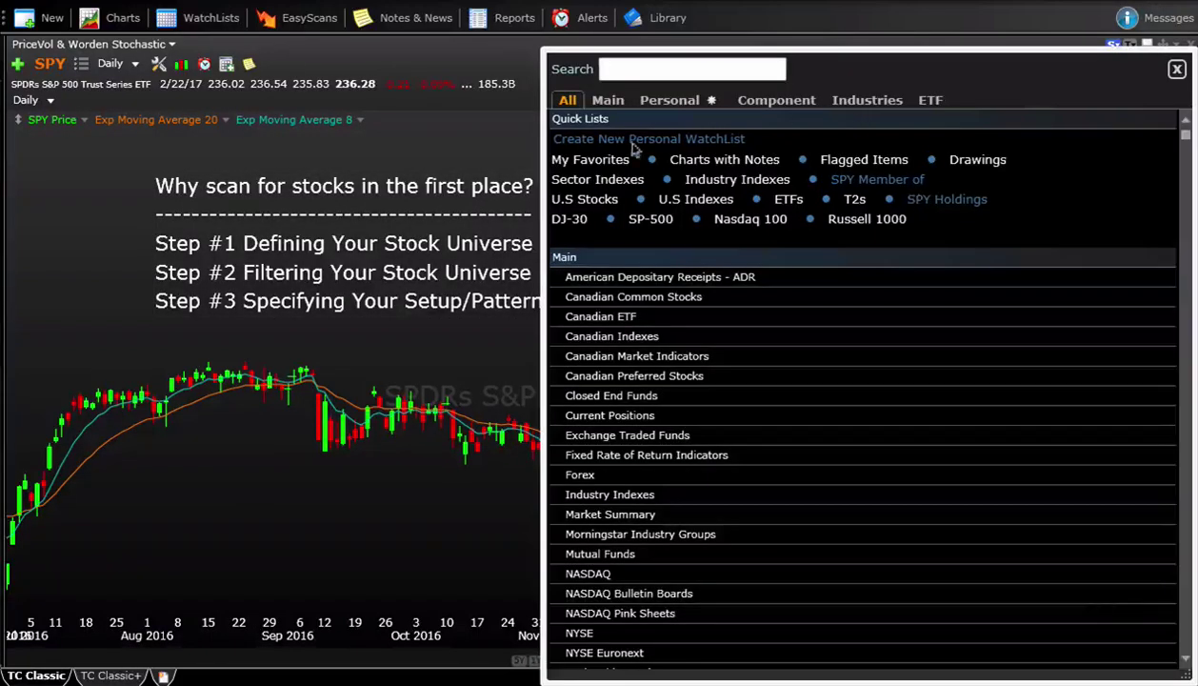
pyautogui.moveTo(547, 159); pyautogui.dragTo(589, 152)
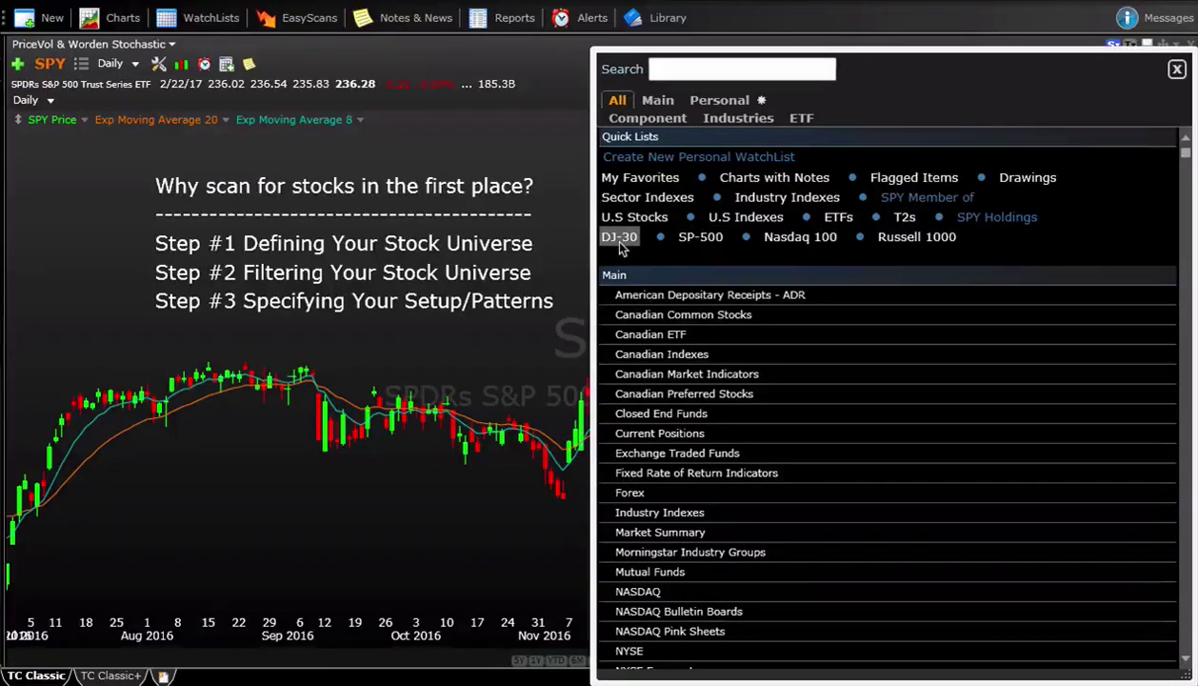
pyautogui.scroll(-10, 679, 576)
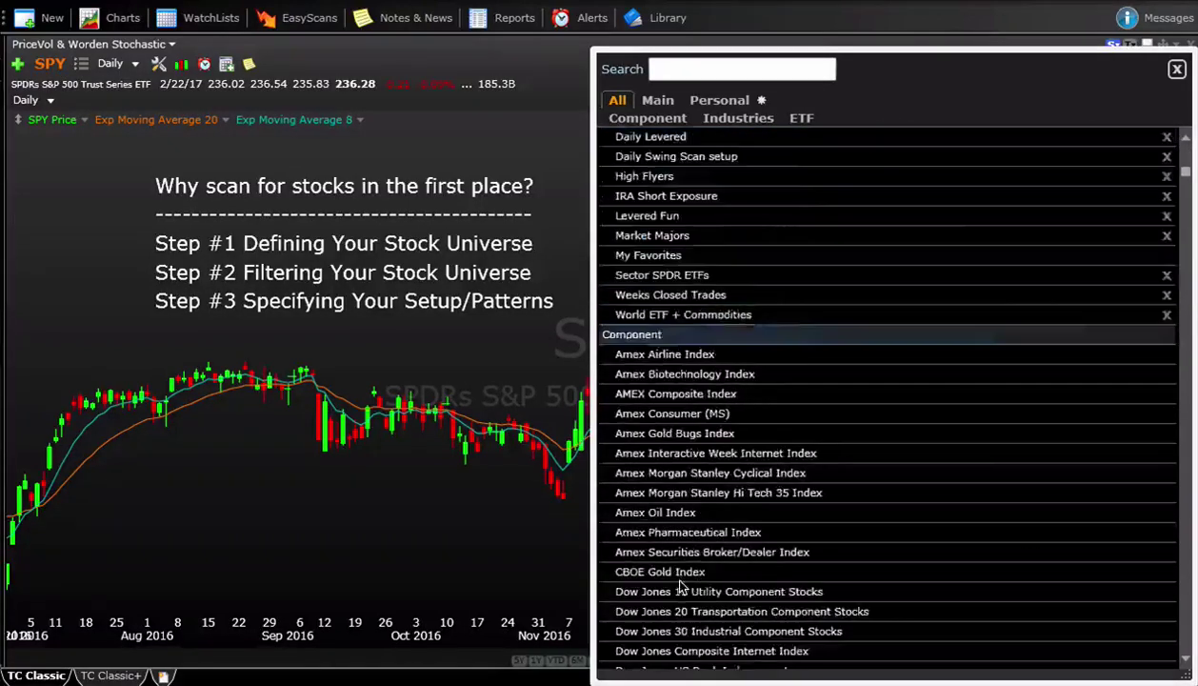
pyautogui.scroll(-4, 680, 588)
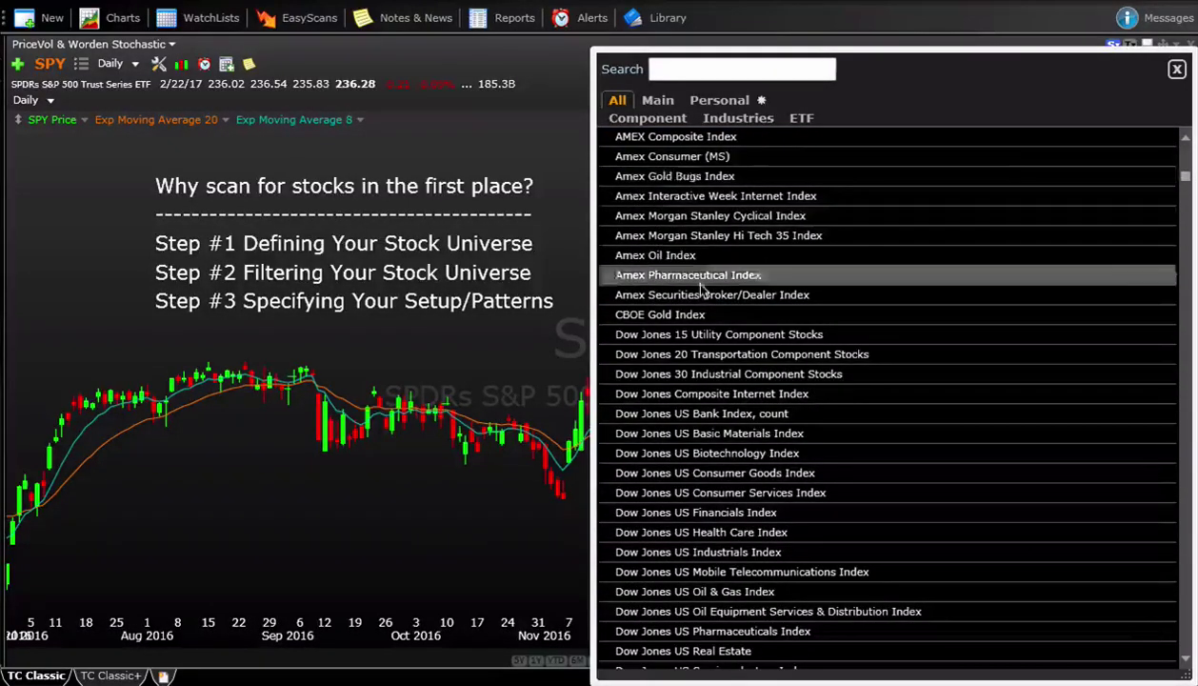
pyautogui.scroll(12, 702, 288)
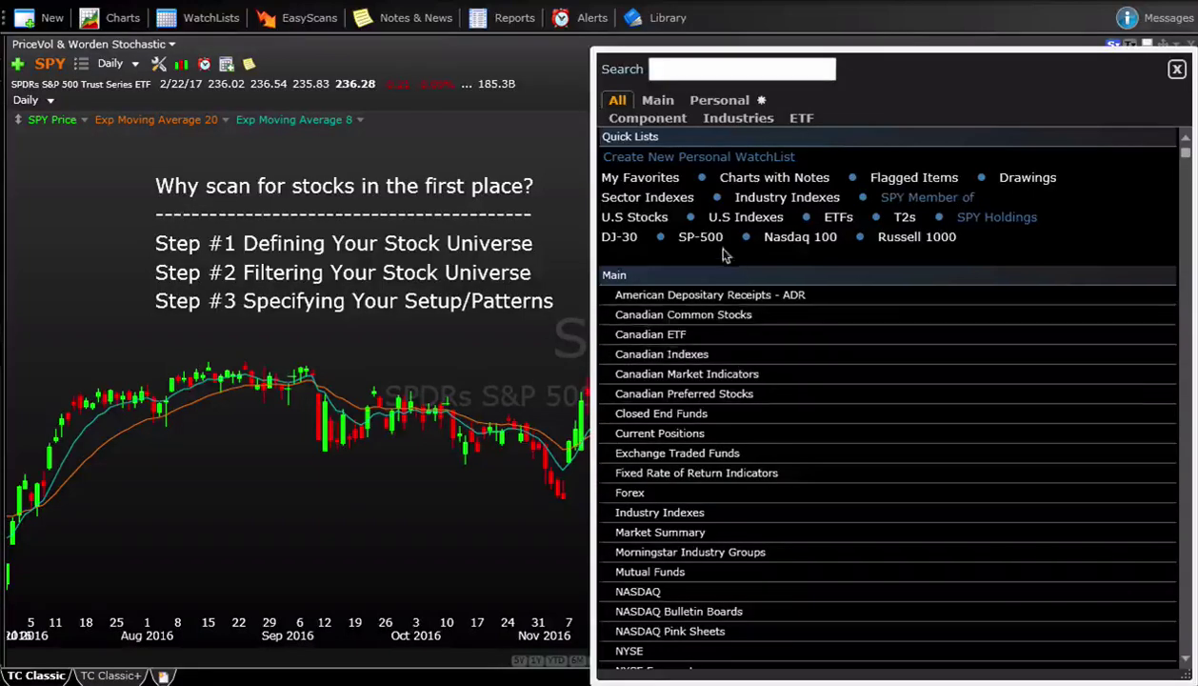
pyautogui.click(640, 218)
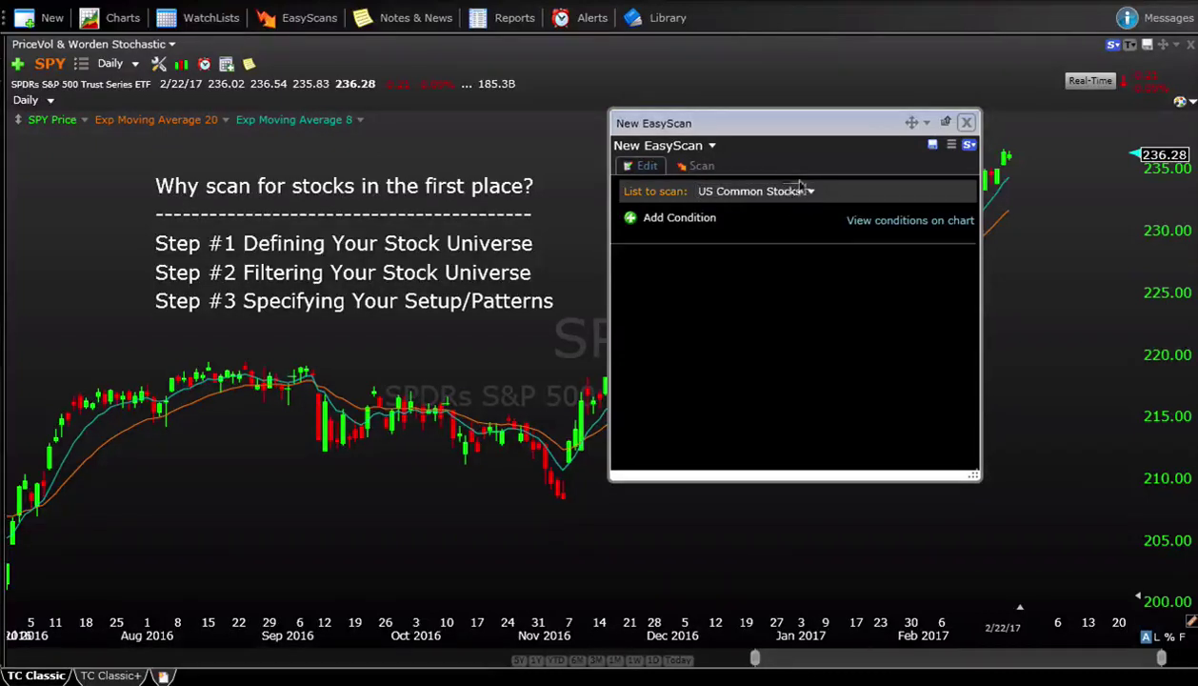
# Run the scan without conditions to check how many stocks the universe holds, and return to editing it
pyautogui.click(702, 168)
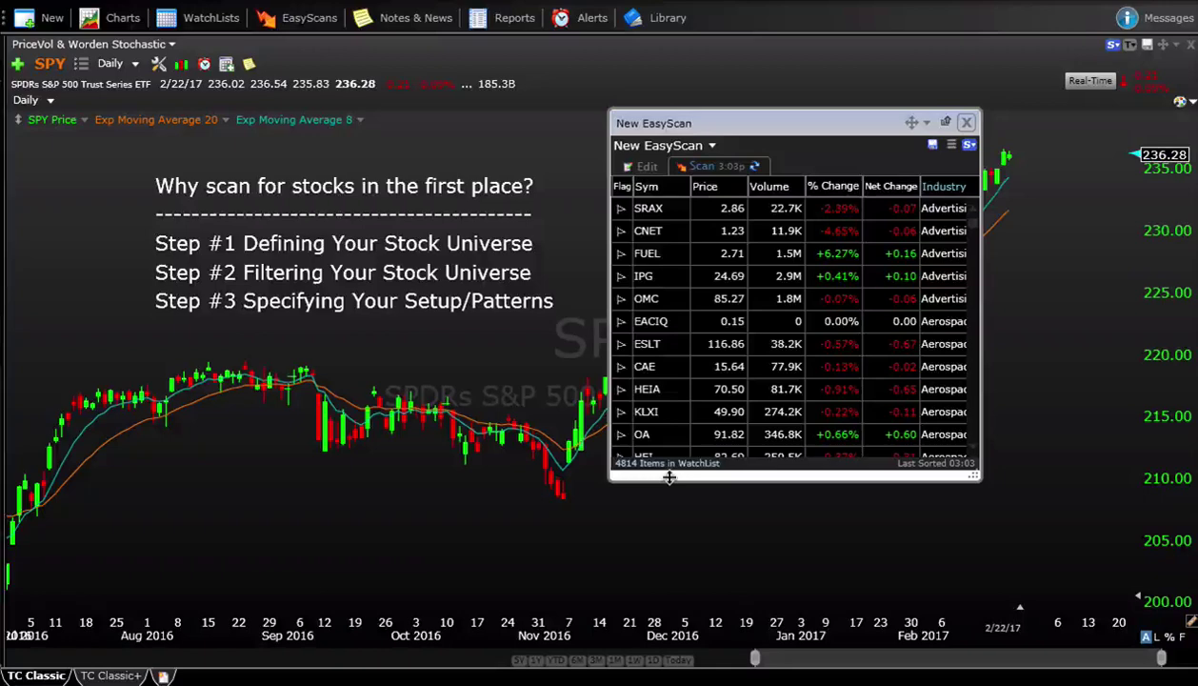
pyautogui.click(642, 166)
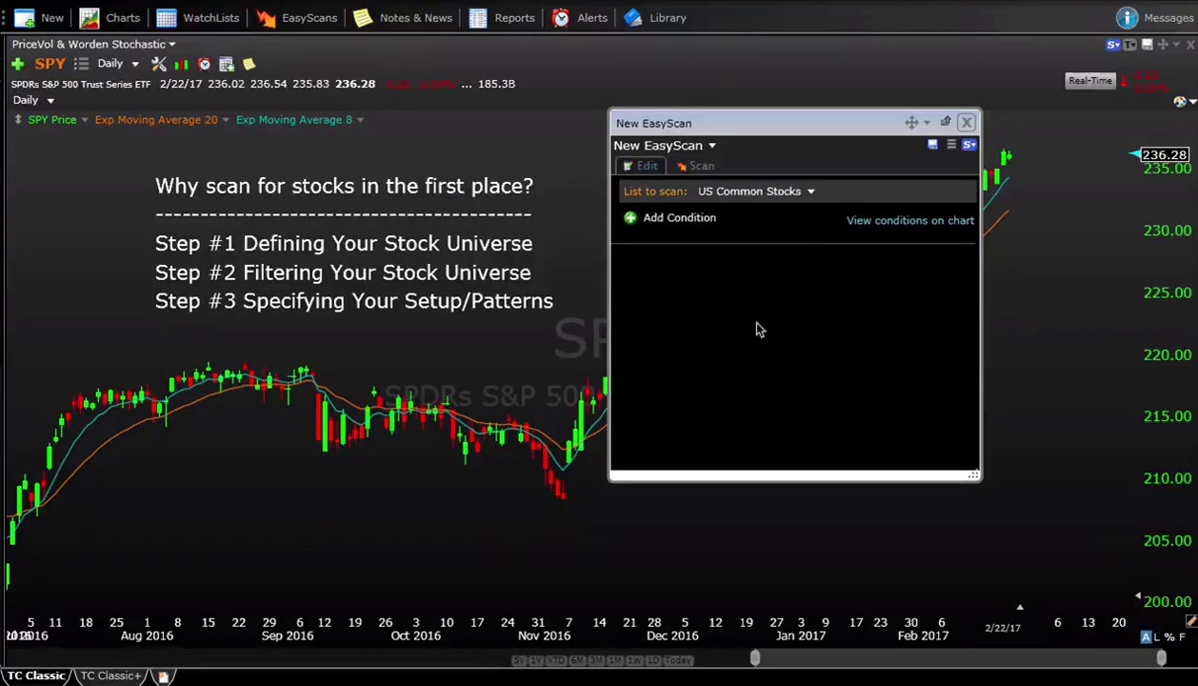
pyautogui.click(701, 167)
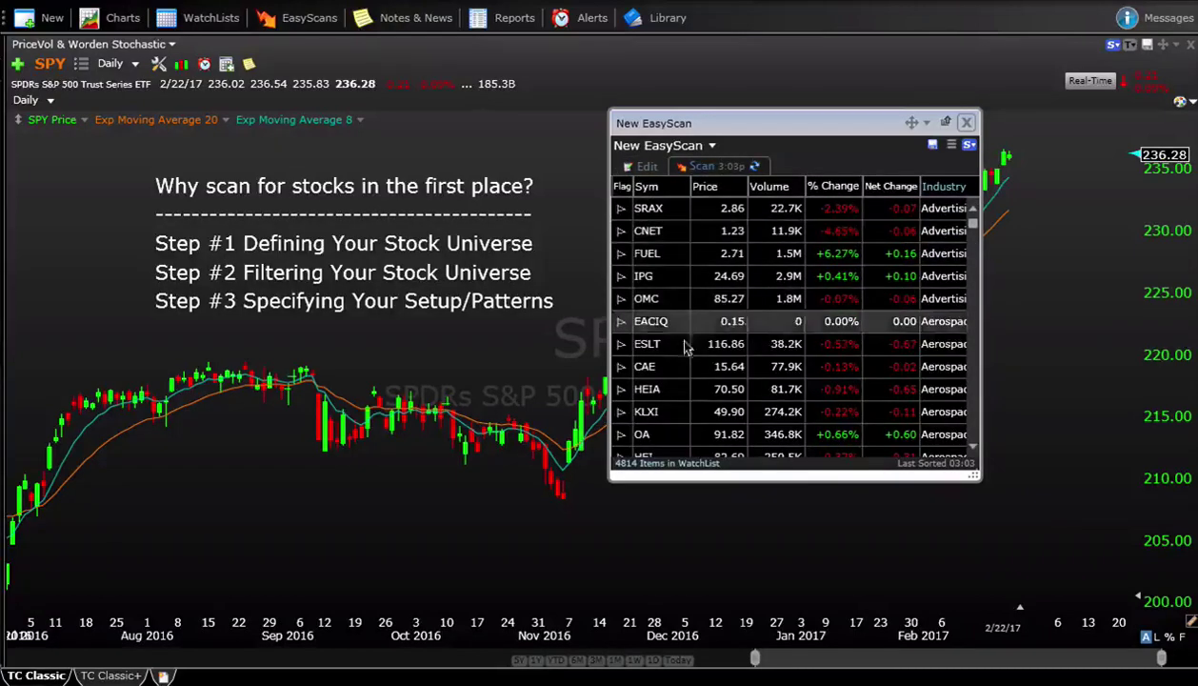
pyautogui.click(642, 166)
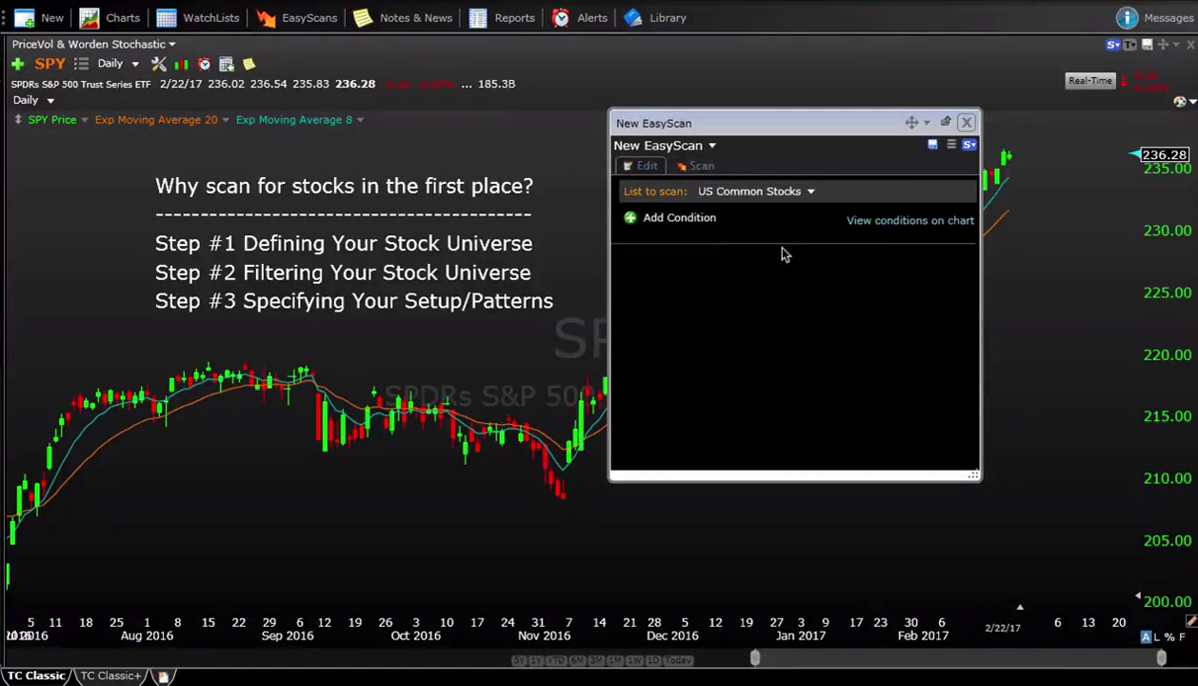
# Add a daily Price History condition of greater than 8, and run the scan to check the filtered list
pyautogui.click(700, 218)
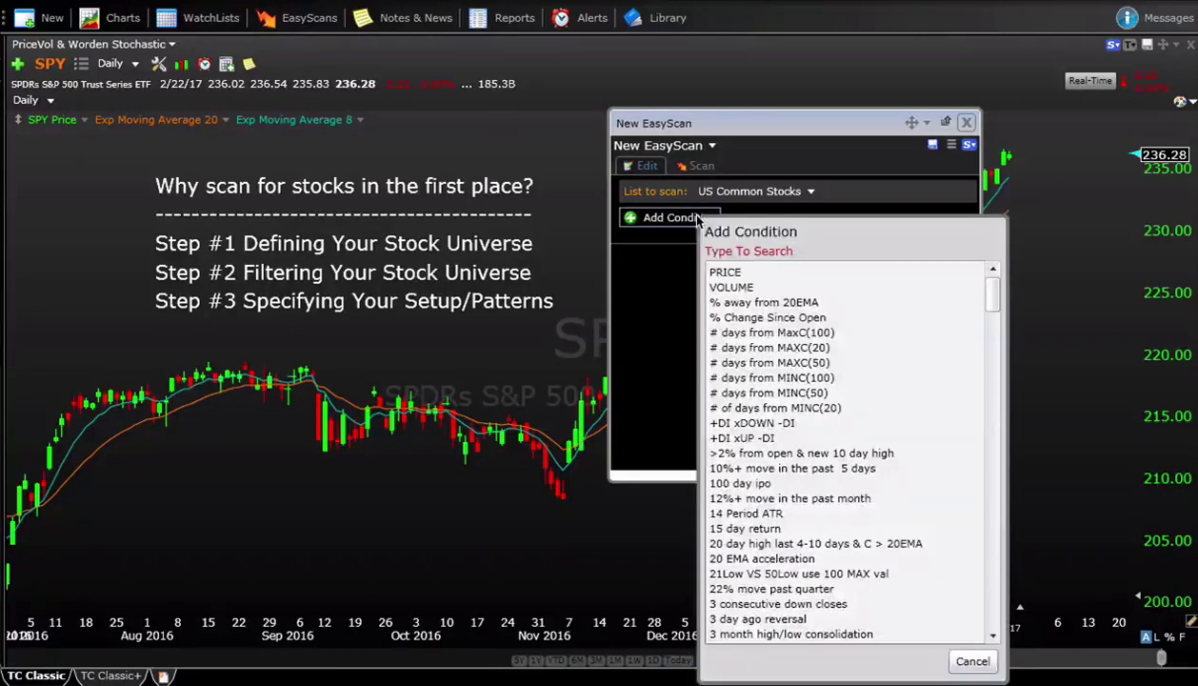
pyautogui.click(779, 275)
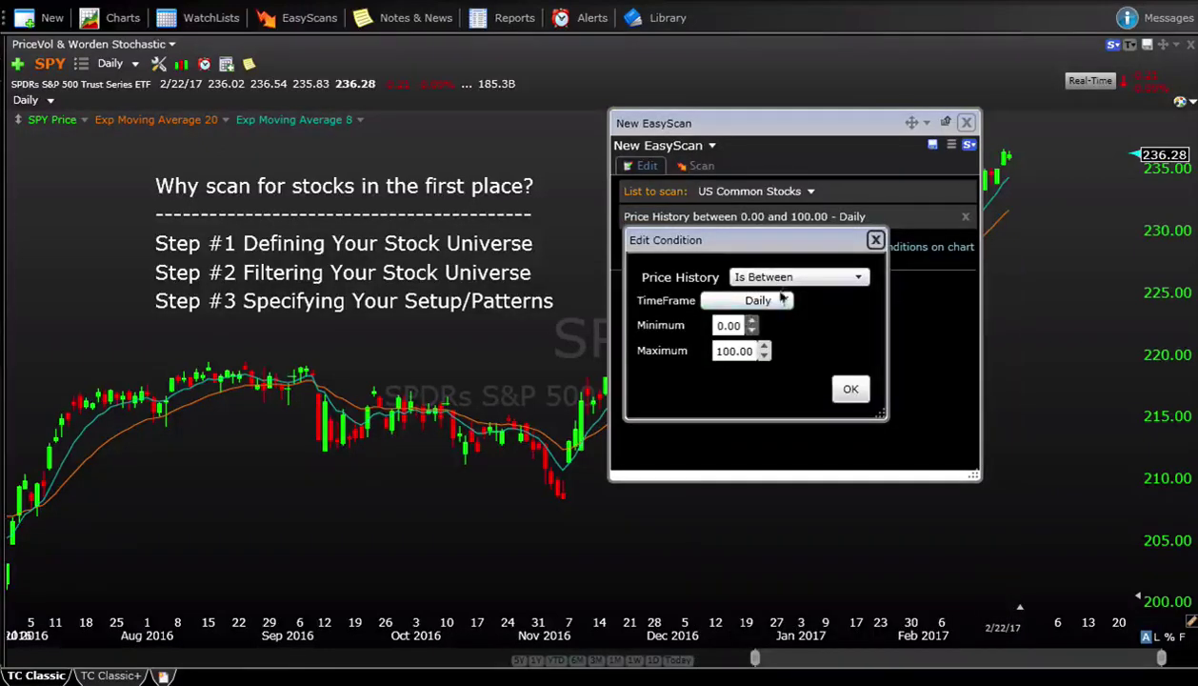
pyautogui.click(832, 276)
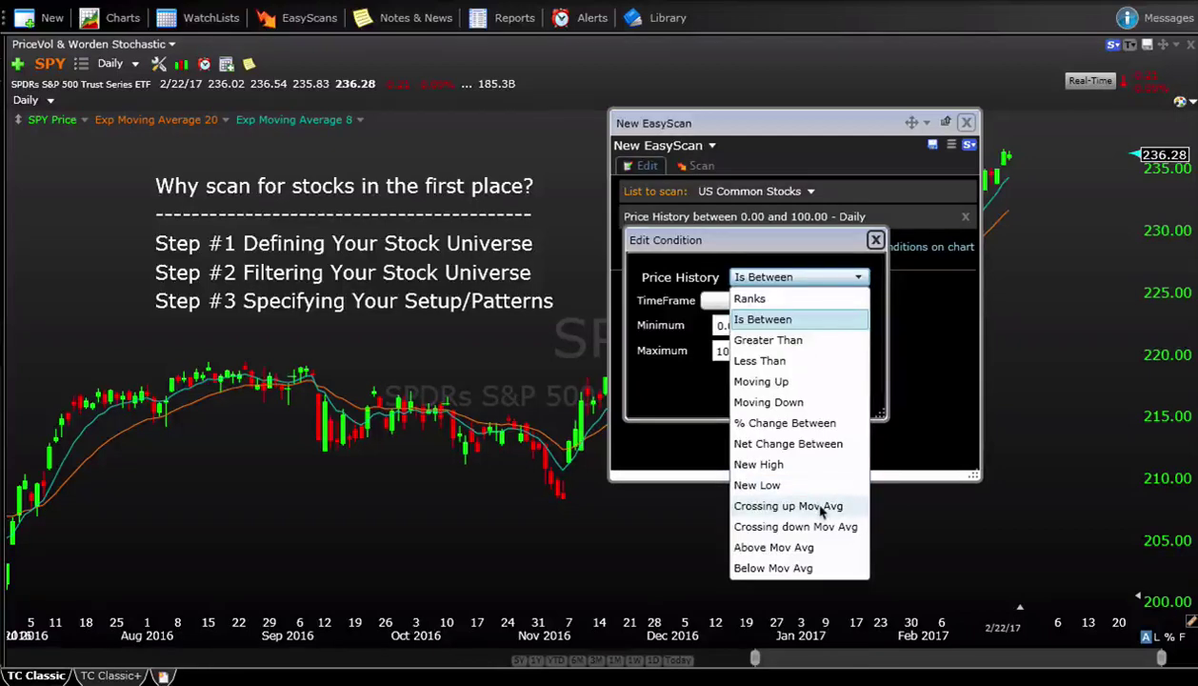
pyautogui.click(800, 343)
pyautogui.click(754, 322)
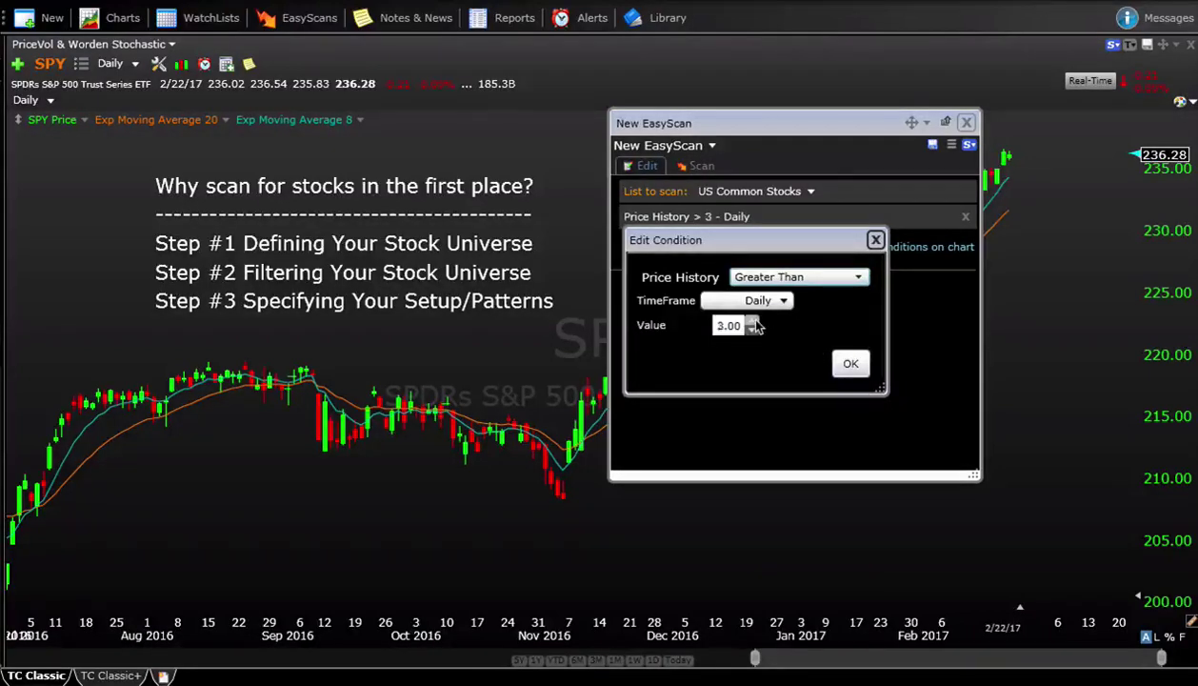
pyautogui.click(753, 322)
pyautogui.click(752, 322)
pyautogui.click(852, 367)
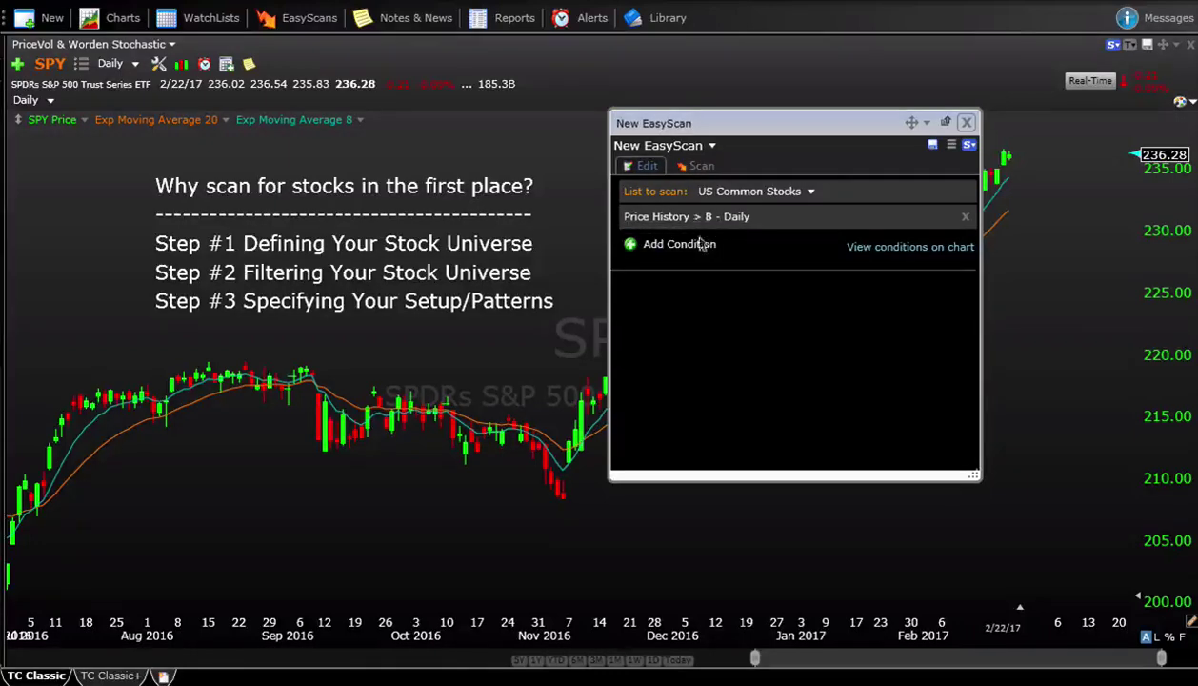
pyautogui.click(698, 169)
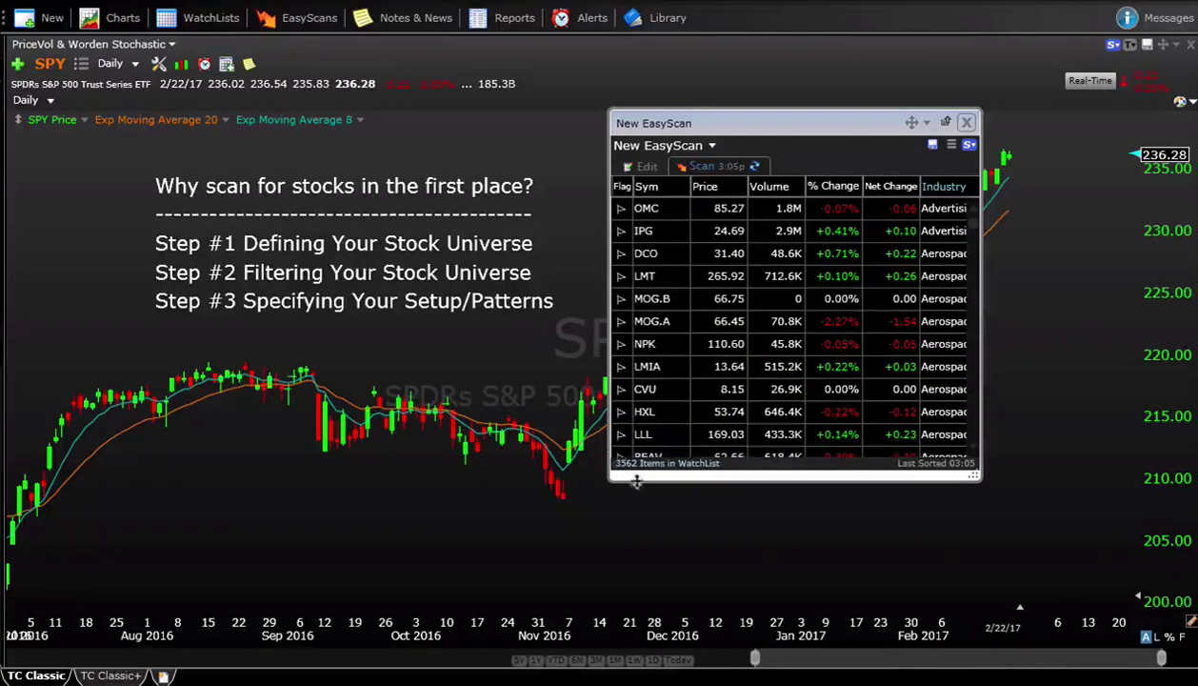
pyautogui.click(642, 166)
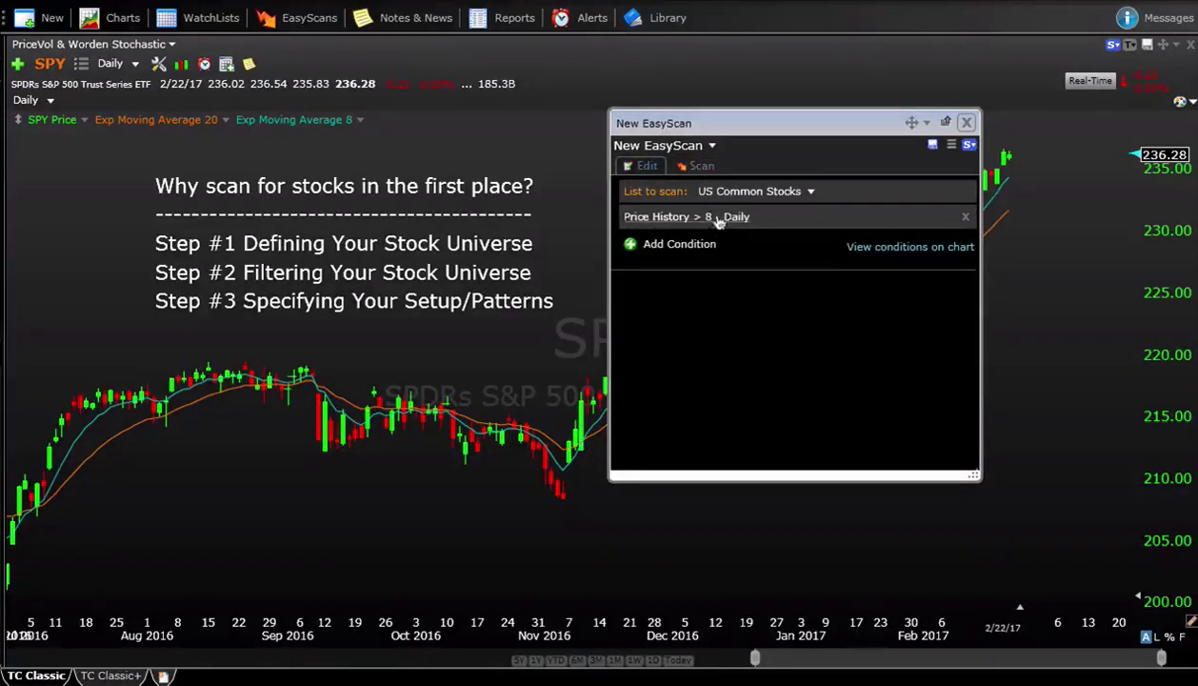
# Add the condition "average 20 day vol > 300k" to the scan and run it to check the filtered list
pyautogui.click(682, 256)
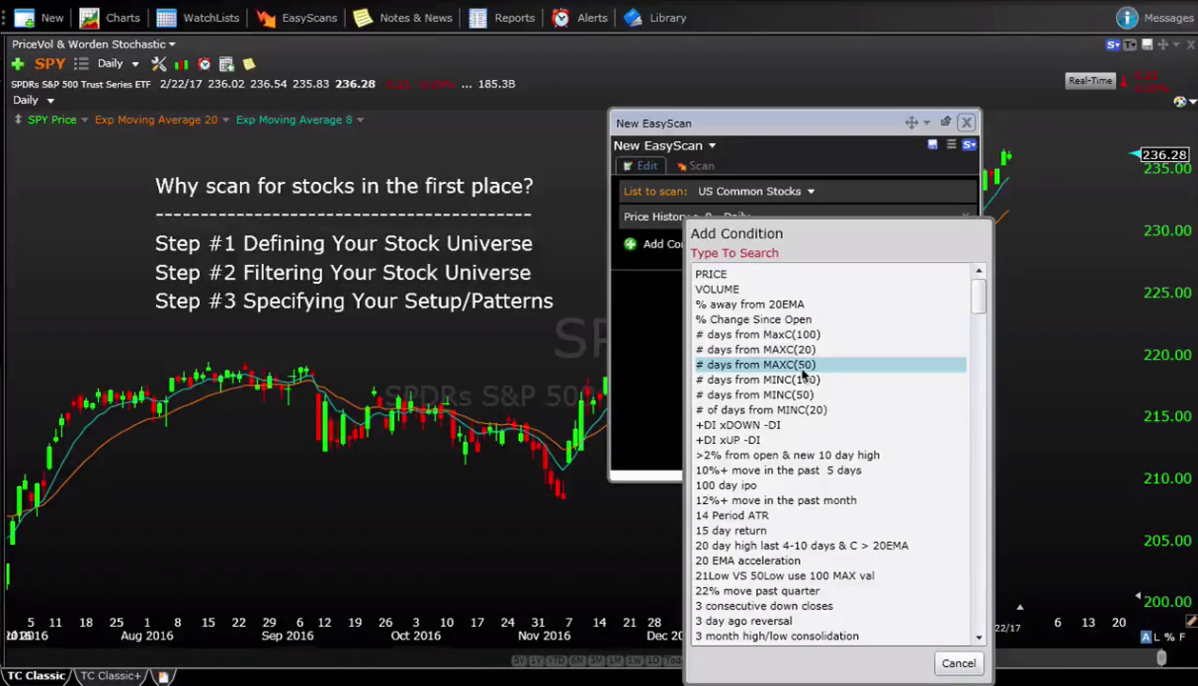
pyautogui.write('average')
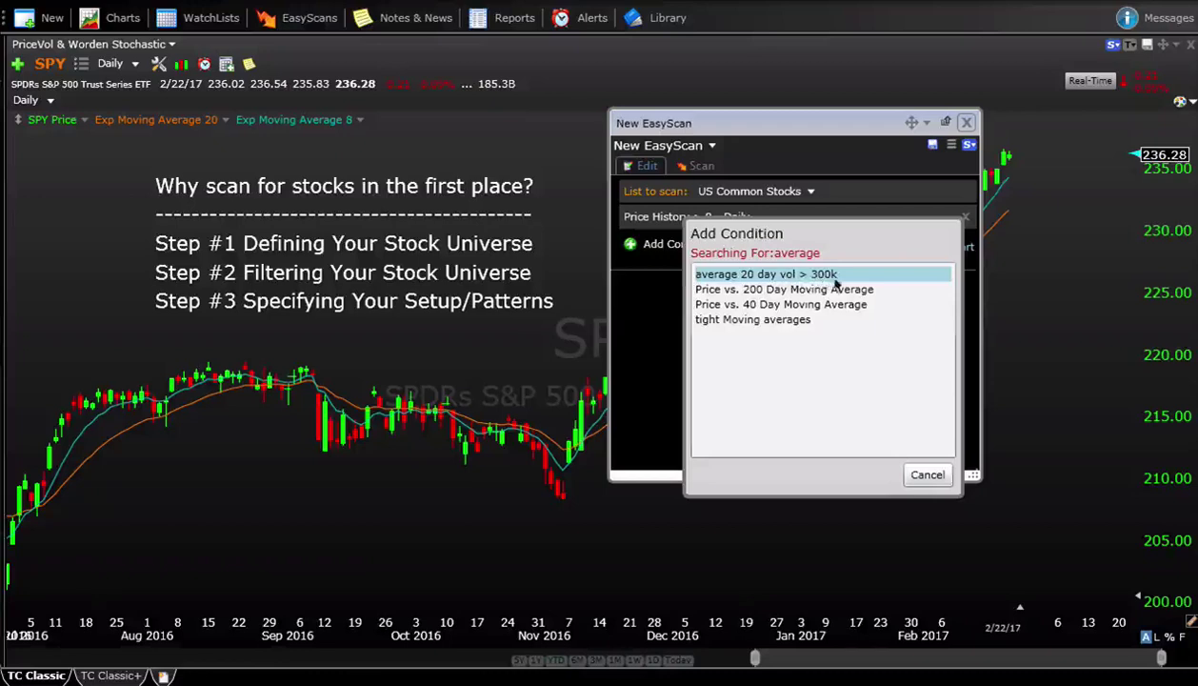
pyautogui.click(777, 275)
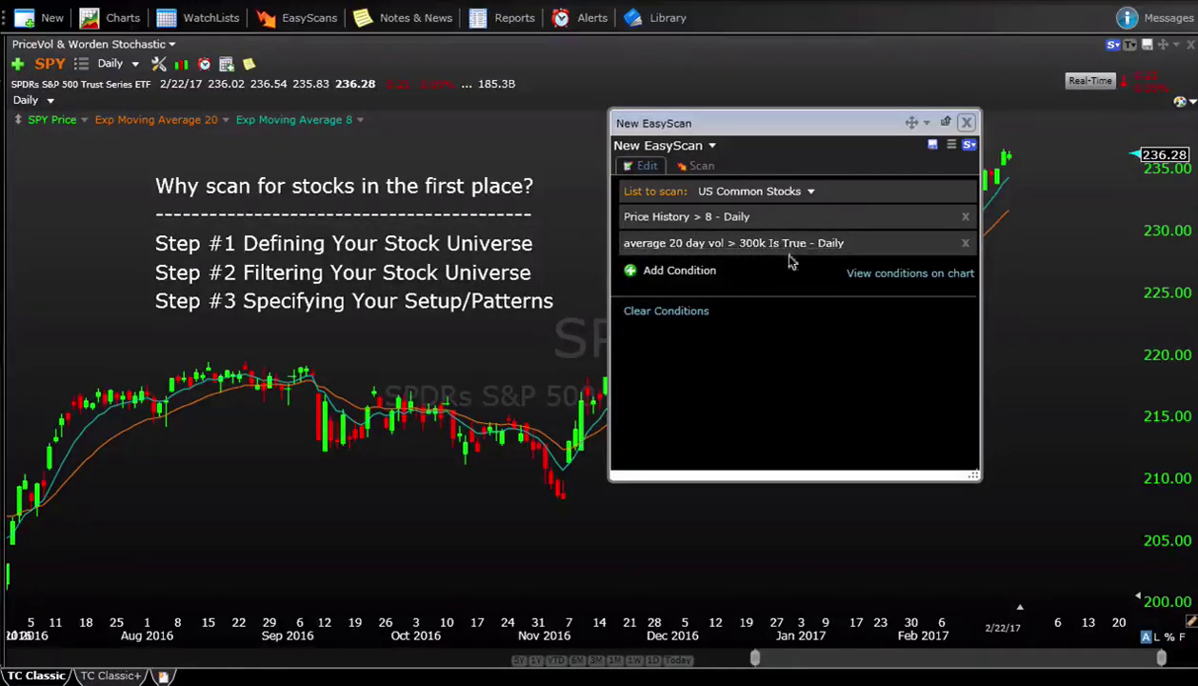
pyautogui.click(693, 166)
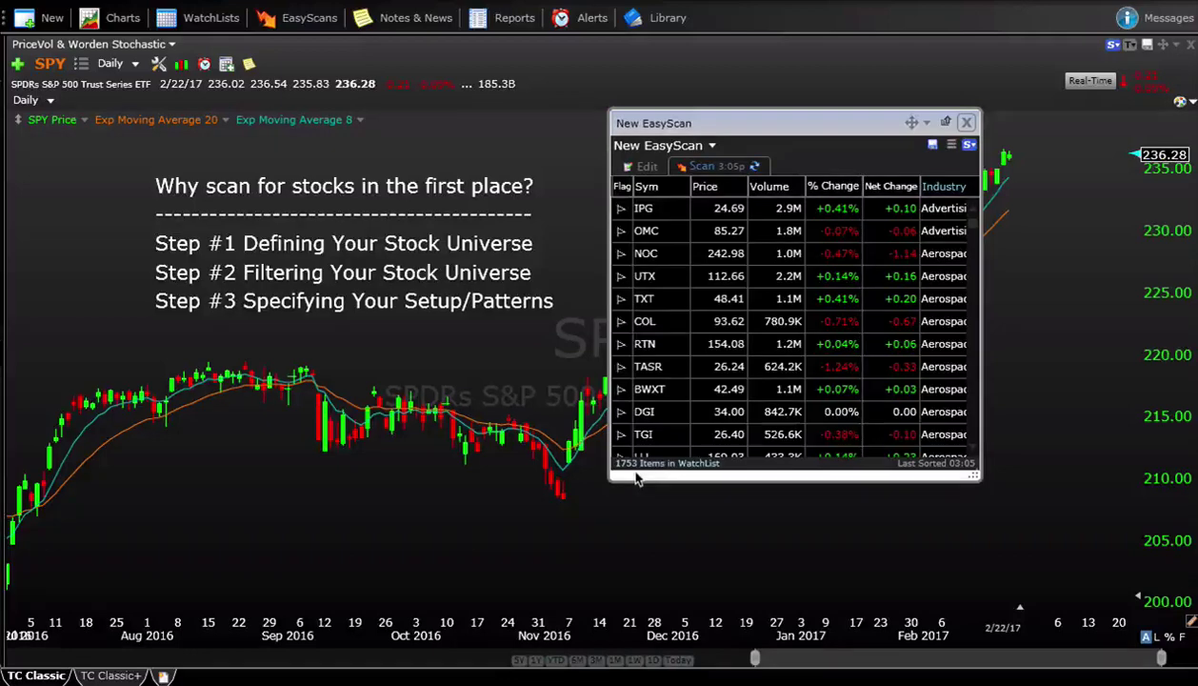
pyautogui.click(643, 167)
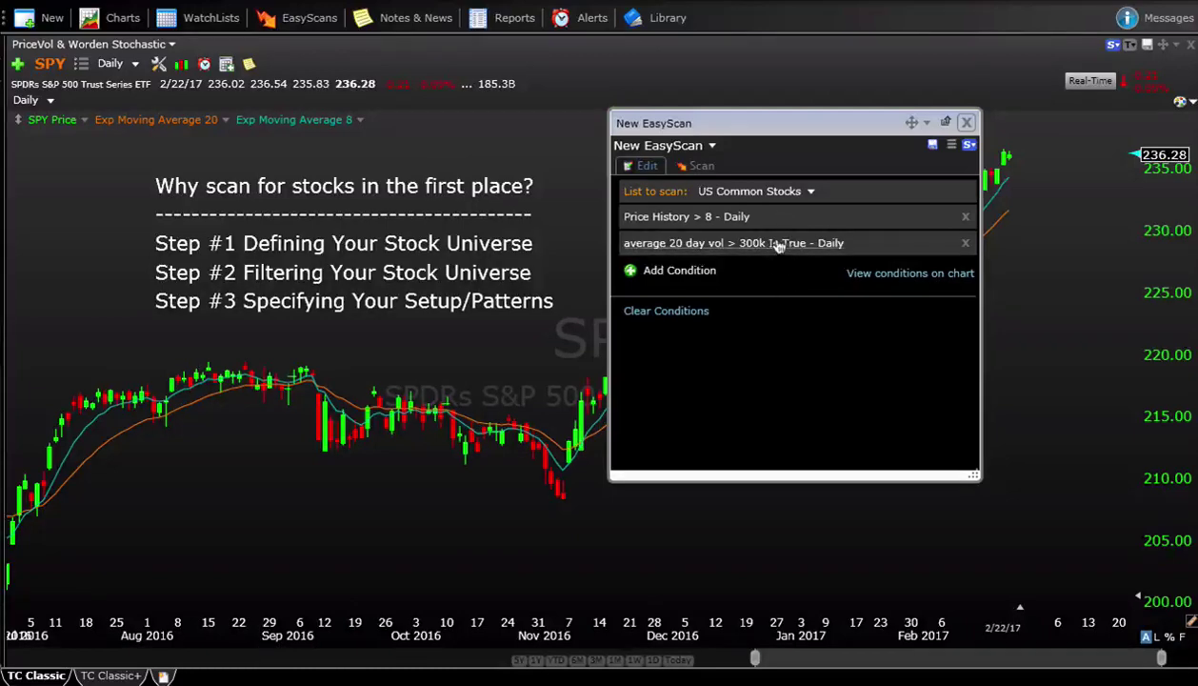
# Search the conditions for "200" and add "MinVol(20) > 200K" to the scan
pyautogui.click(703, 271)
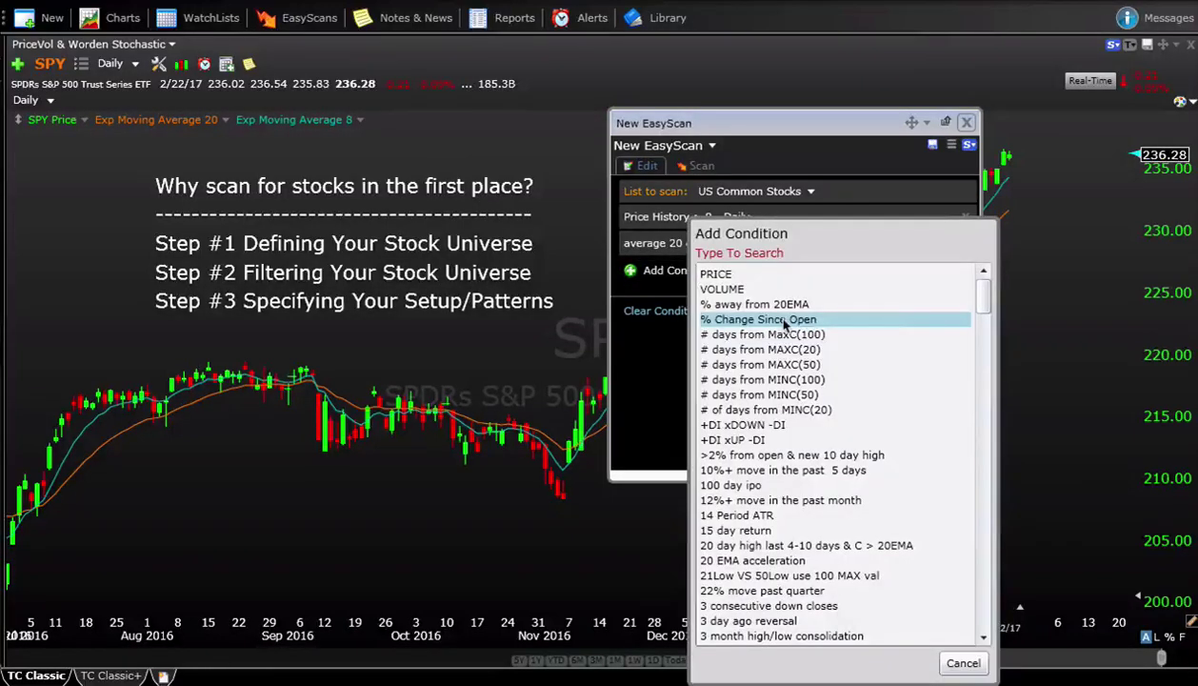
pyautogui.write('a')
pyautogui.write('200')
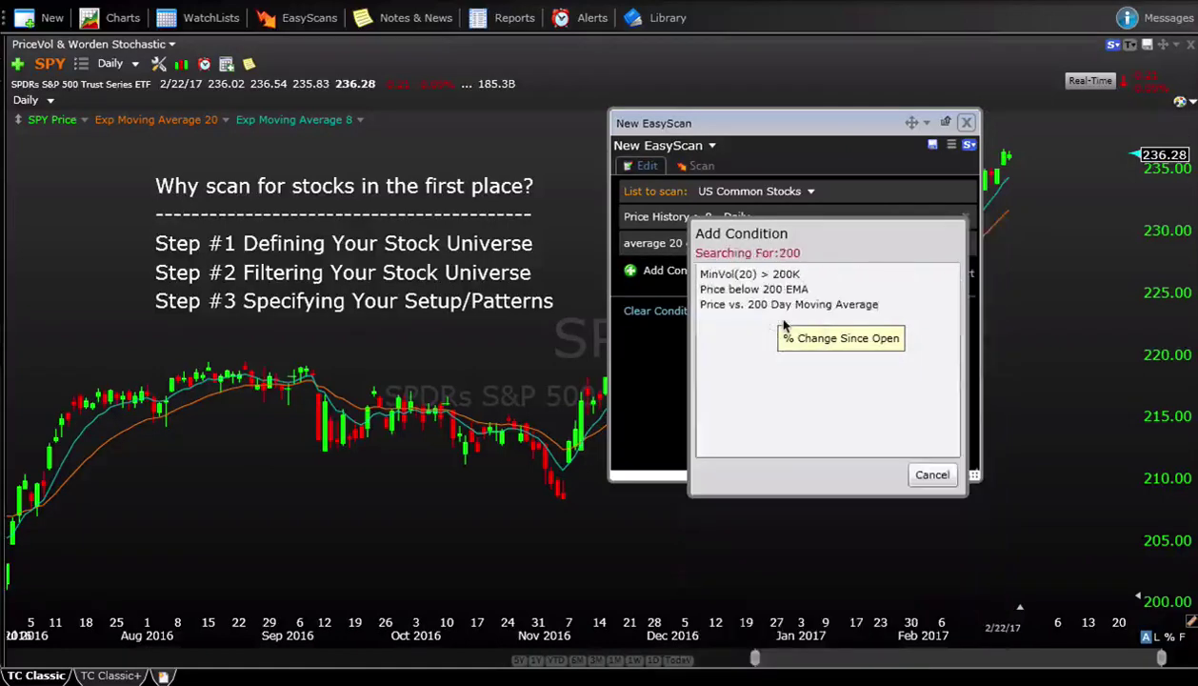
pyautogui.click(757, 274)
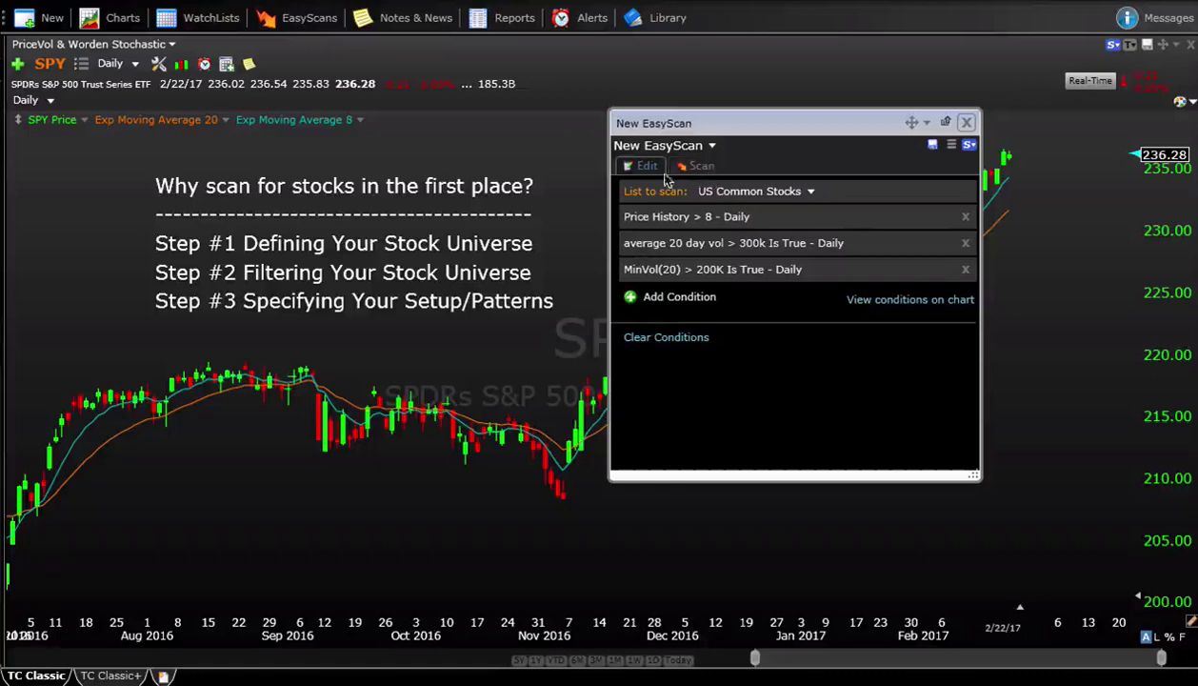
# Search the conditions for "atr" and add "14 Period ATR" to the scan
pyautogui.click(686, 298)
pyautogui.write('average')
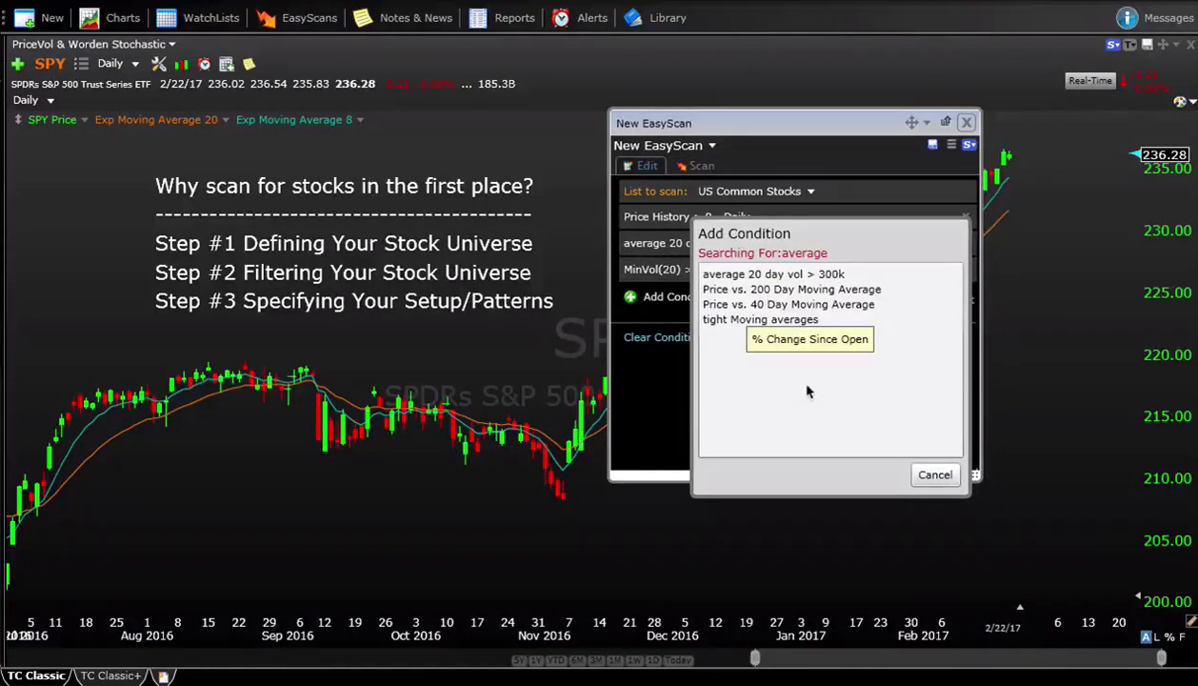
pyautogui.write('at')
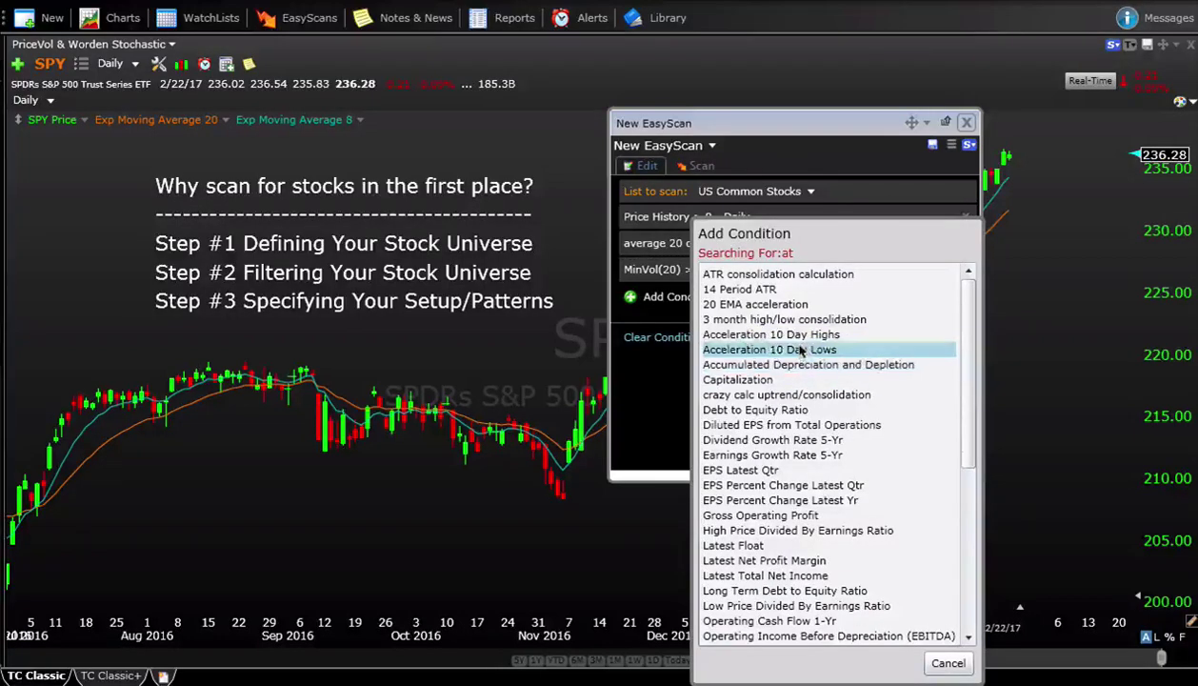
pyautogui.write('r')
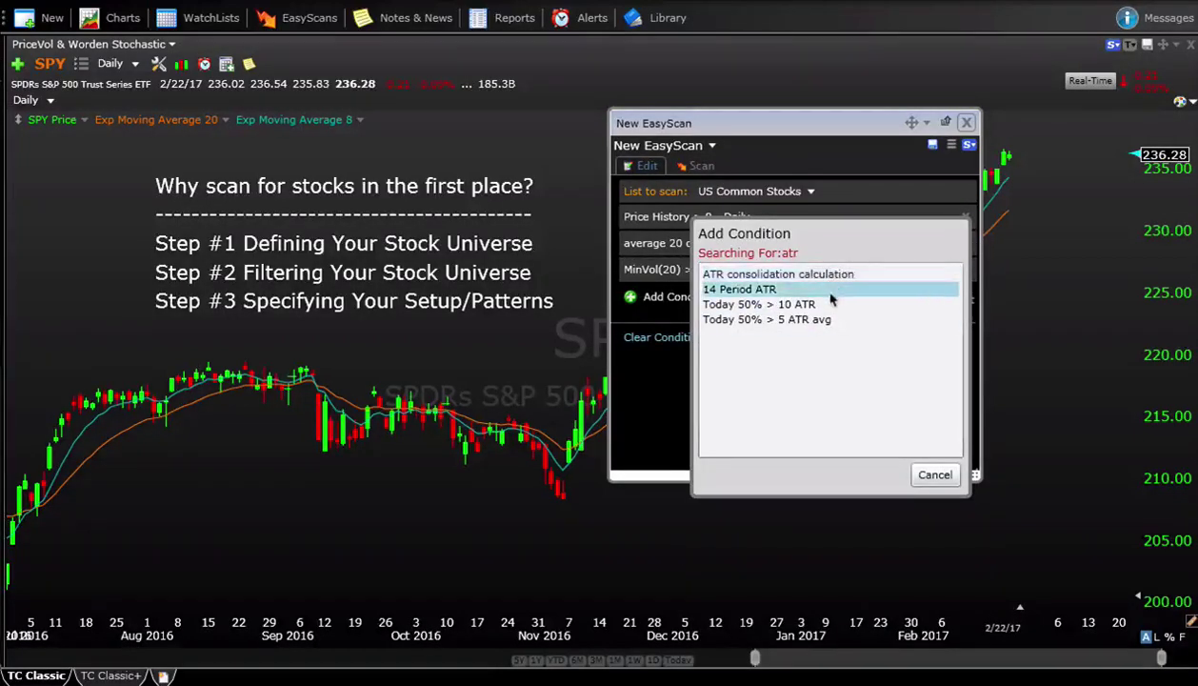
pyautogui.doubleClick(733, 295)
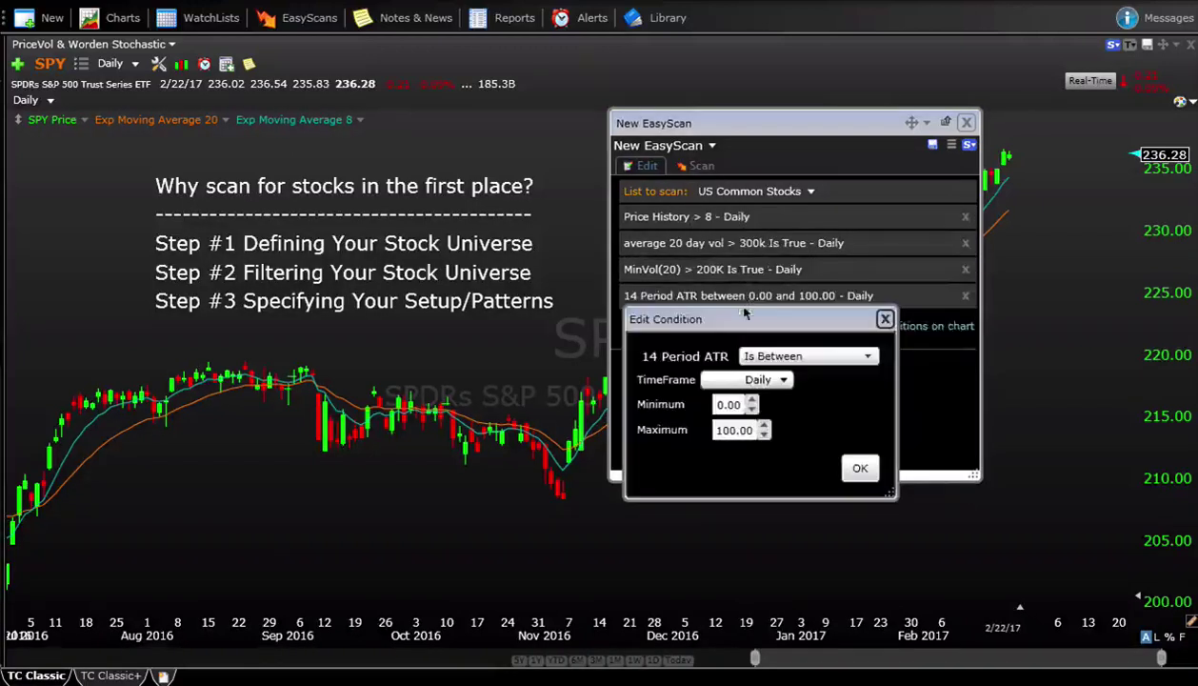
# Set the 14 Period ATR condition to greater than 0.30 on the daily timeframe
pyautogui.click(801, 355)
pyautogui.click(792, 409)
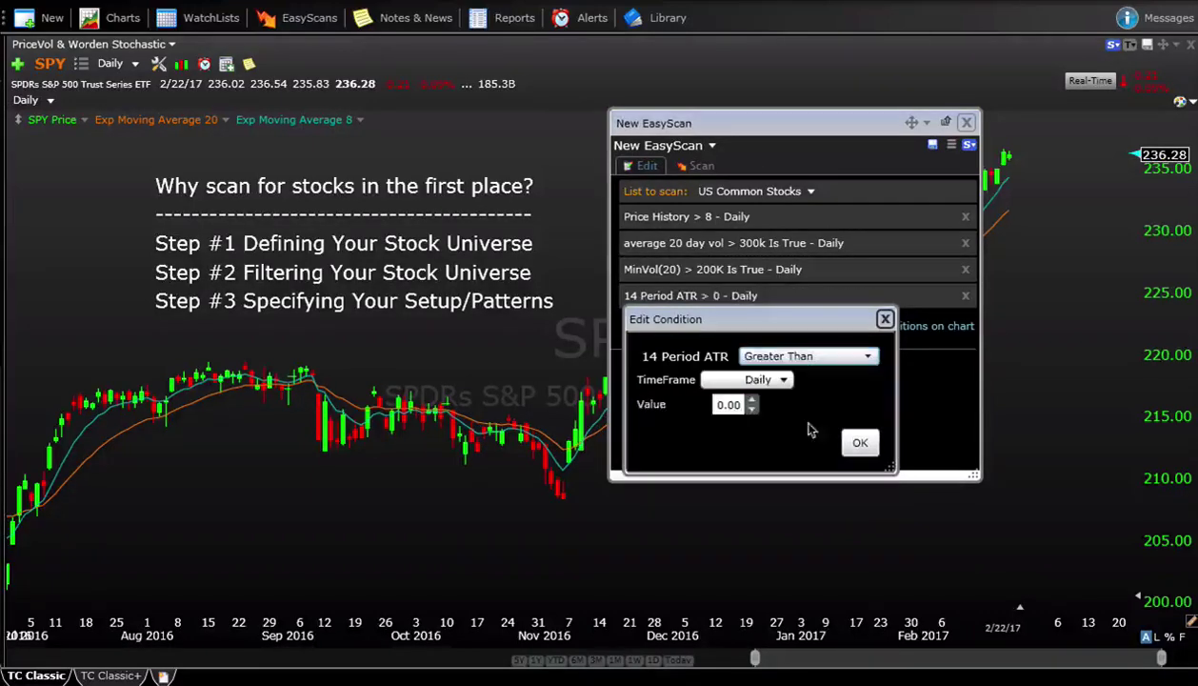
pyautogui.doubleClick(728, 405)
pyautogui.write('0.3')
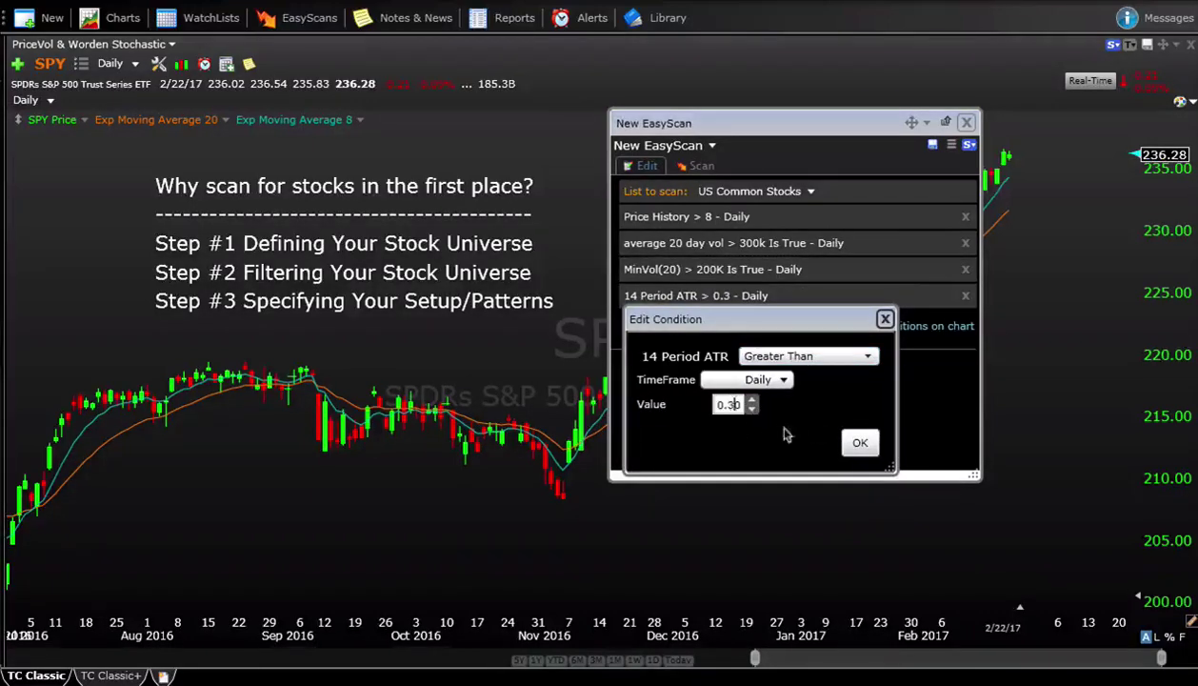
pyautogui.click(860, 445)
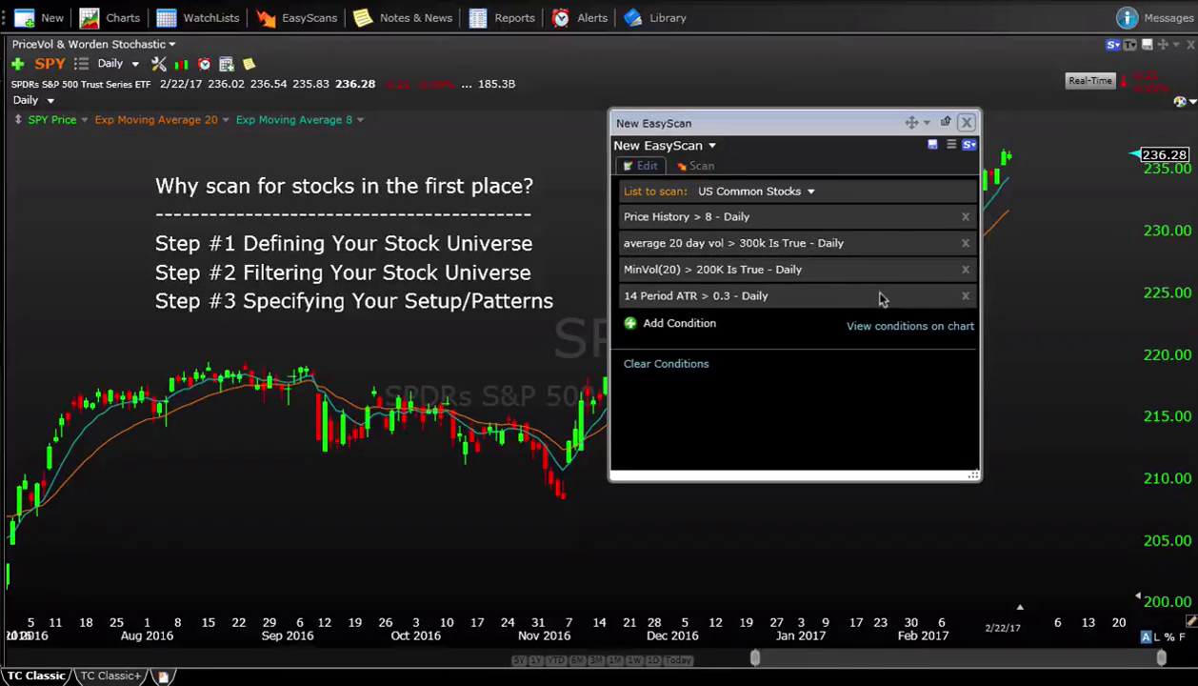
# Run the scan with the ATR condition included to check the filtered list, and return to editing it
pyautogui.click(723, 167)
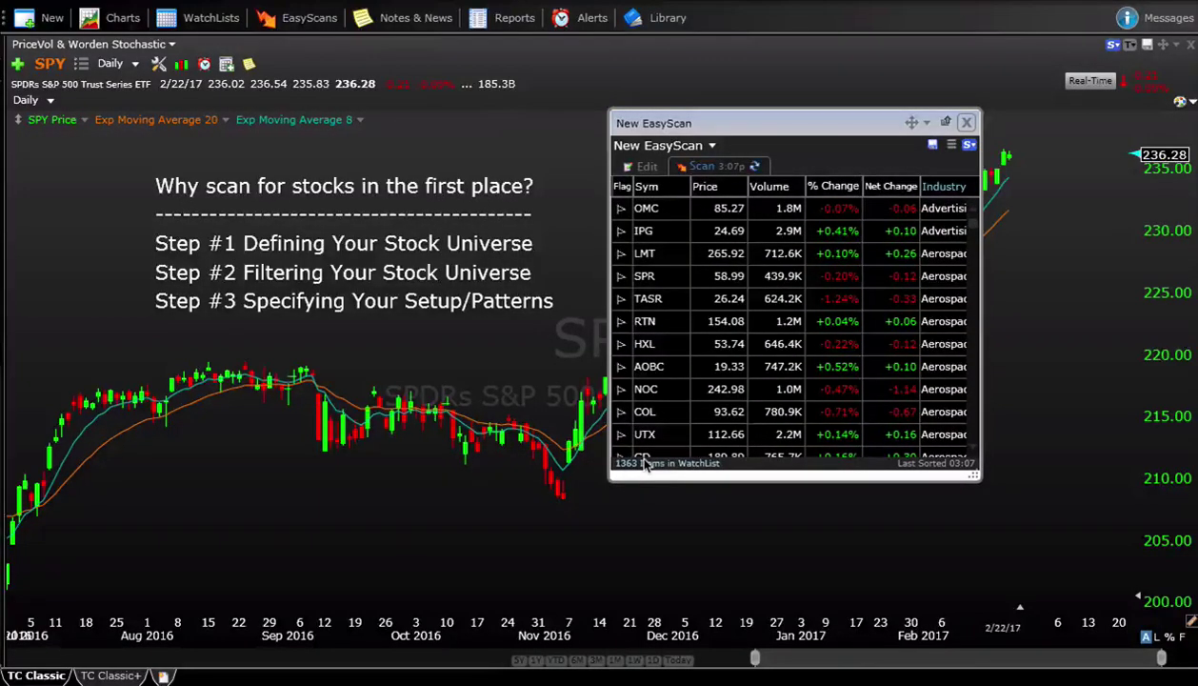
pyautogui.click(650, 168)
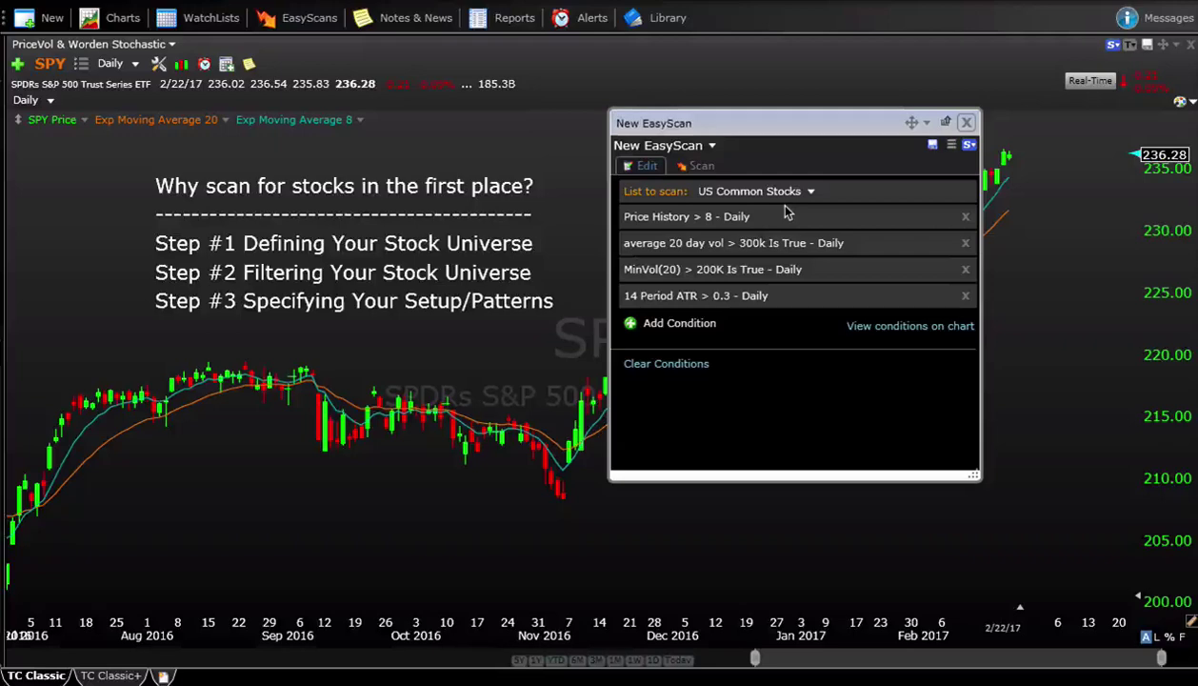
pyautogui.click(693, 168)
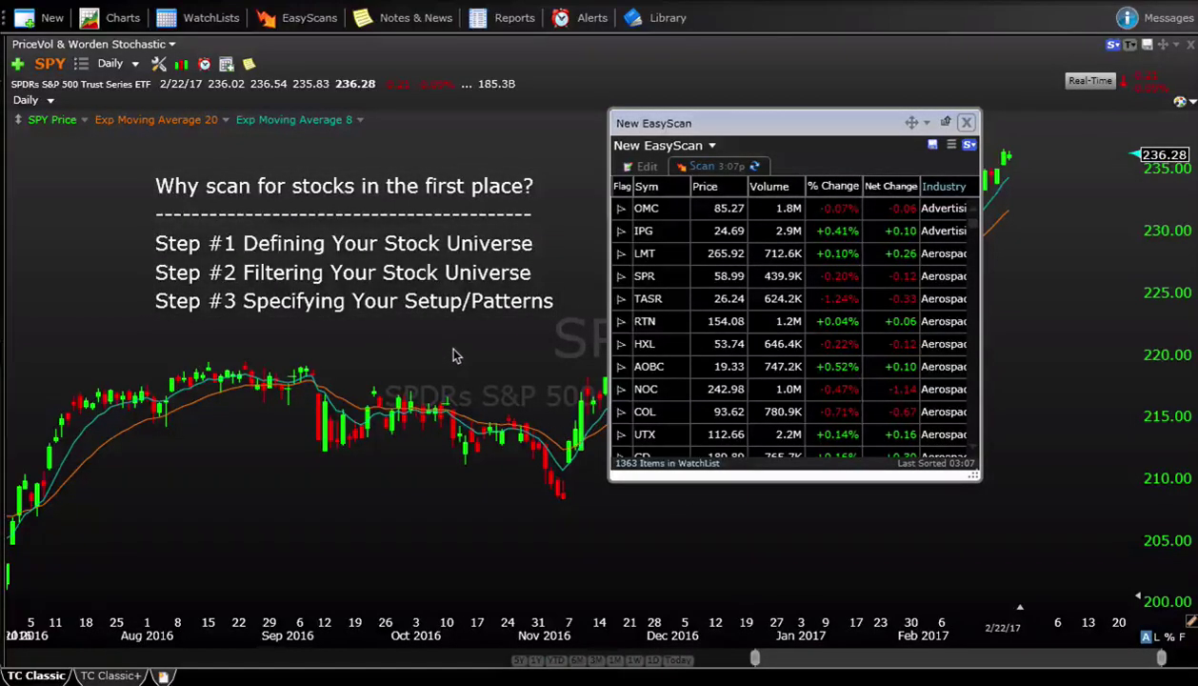
pyautogui.click(640, 167)
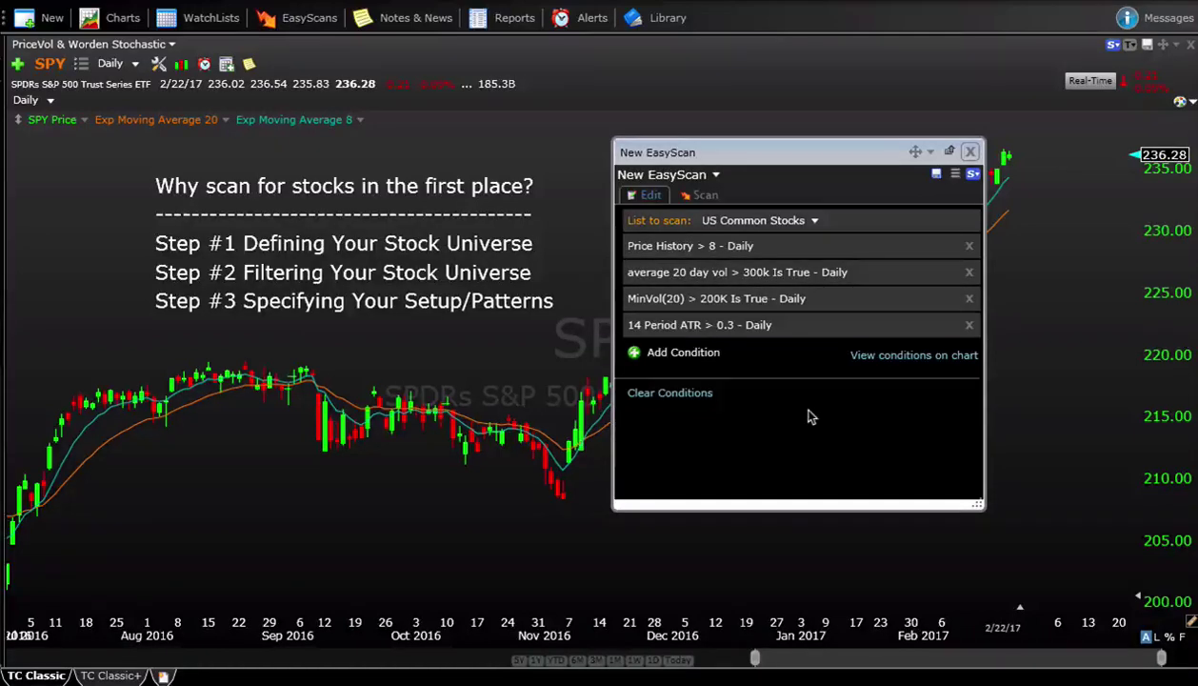
pyautogui.click(587, 29)
pyautogui.moveTo(616, 48)
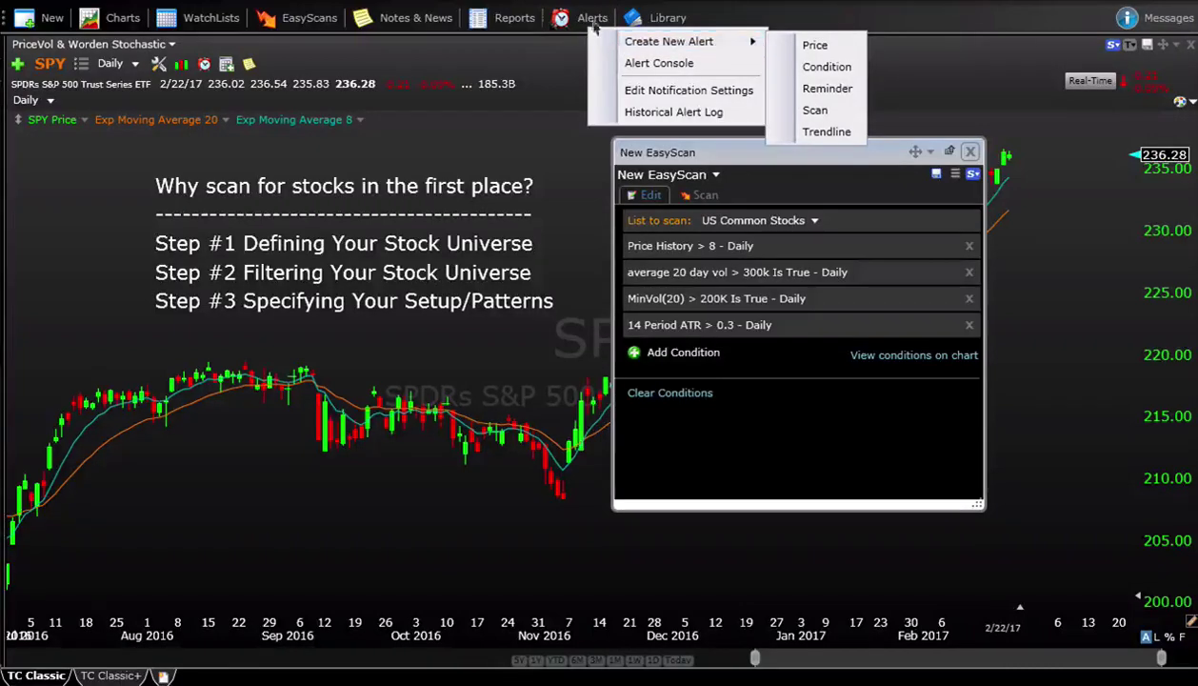
pyautogui.click(591, 21)
pyautogui.click(643, 21)
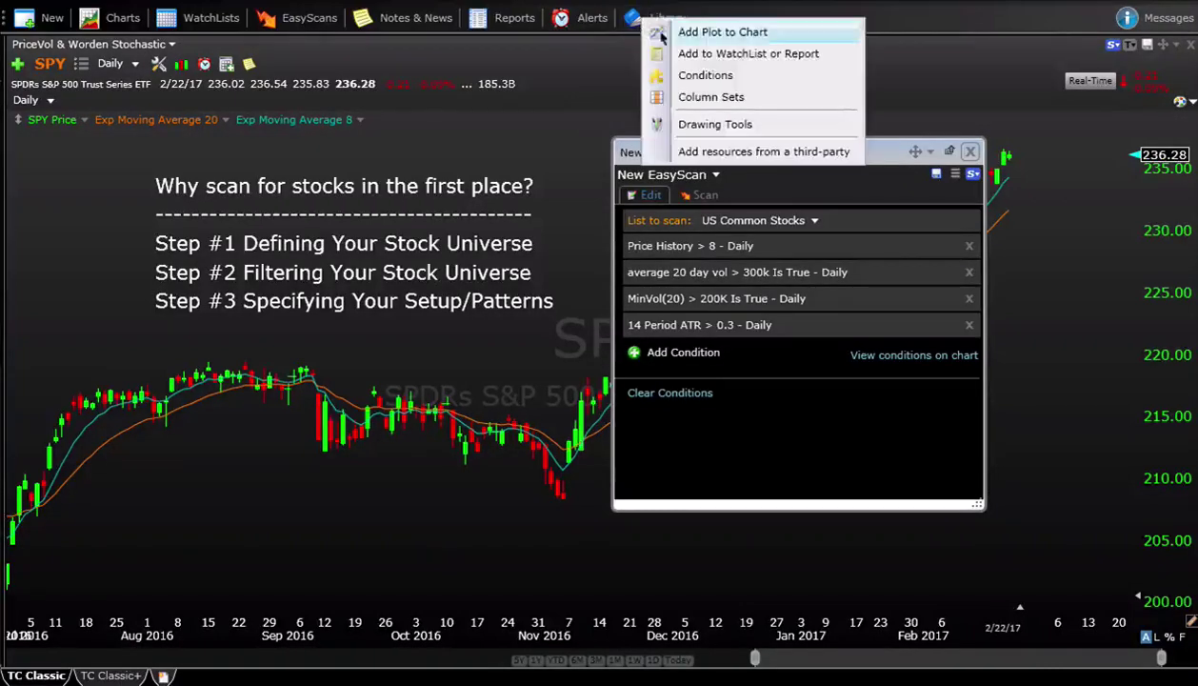
pyautogui.click(709, 76)
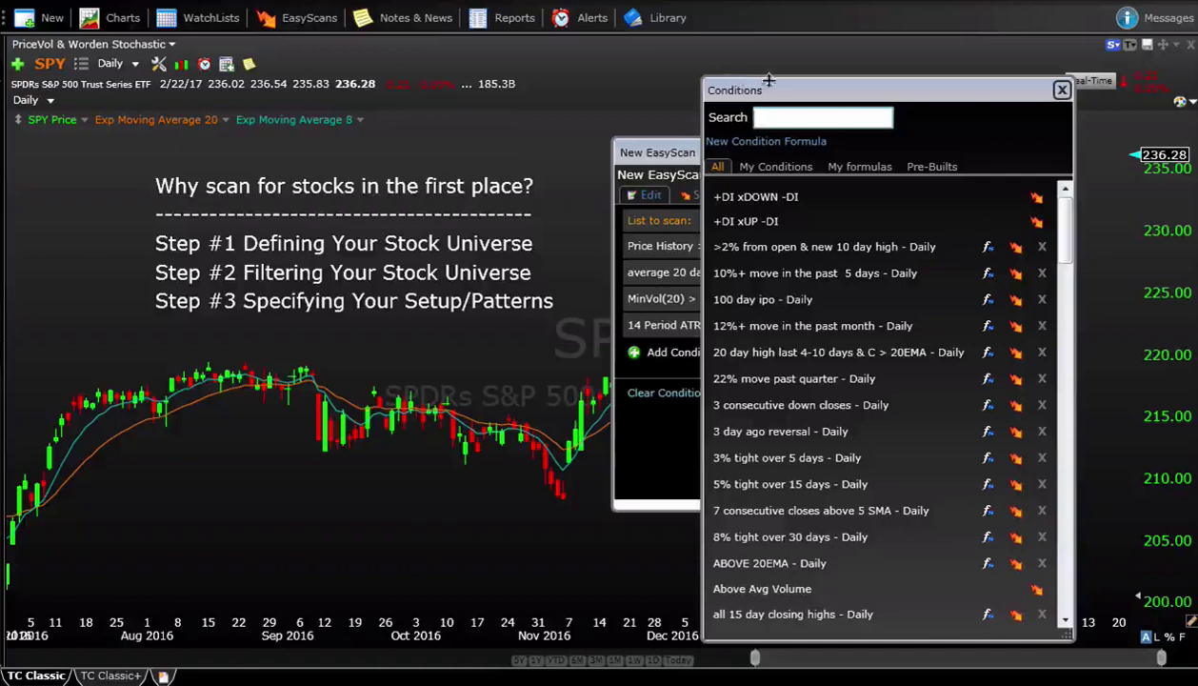
pyautogui.click(1061, 89)
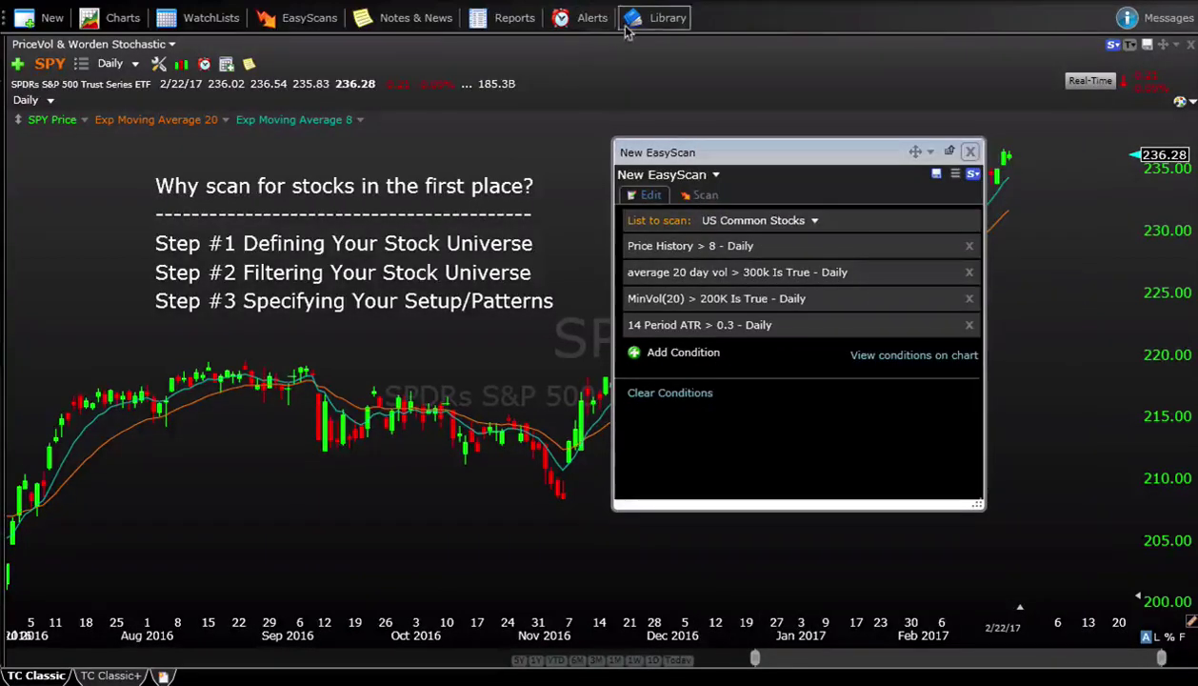
# Create a new condition formula in the library, named "Scanning For Pullbacks - Video", with the Daily timeframe
pyautogui.click(657, 19)
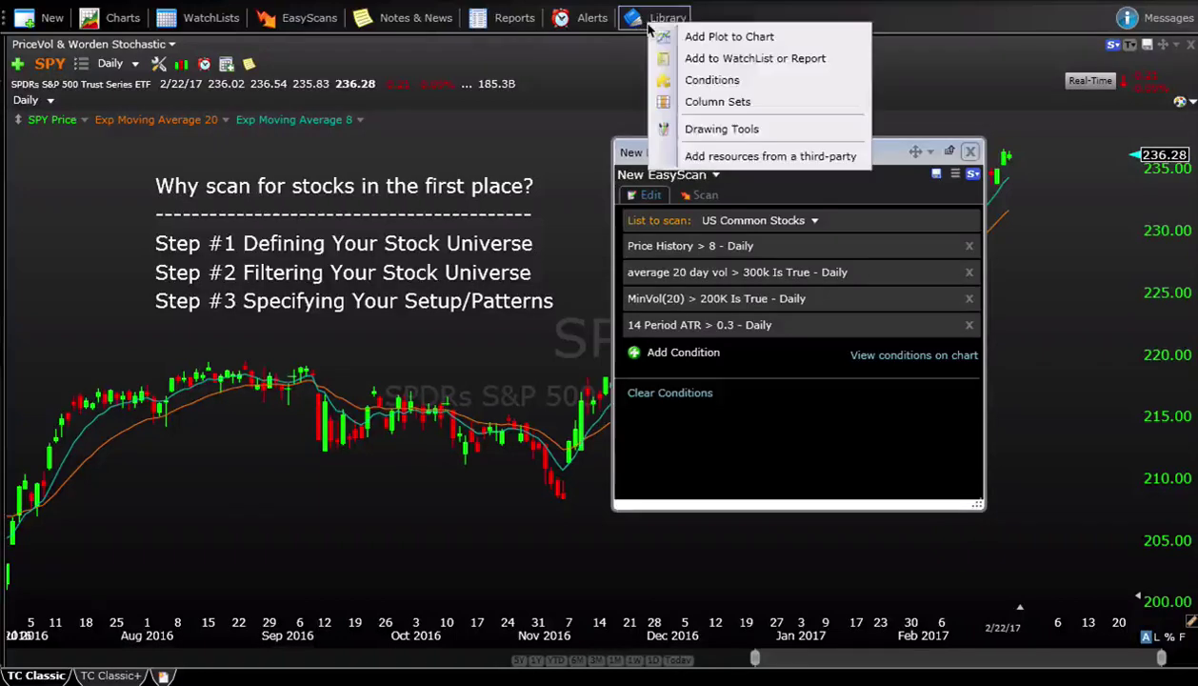
pyautogui.click(706, 86)
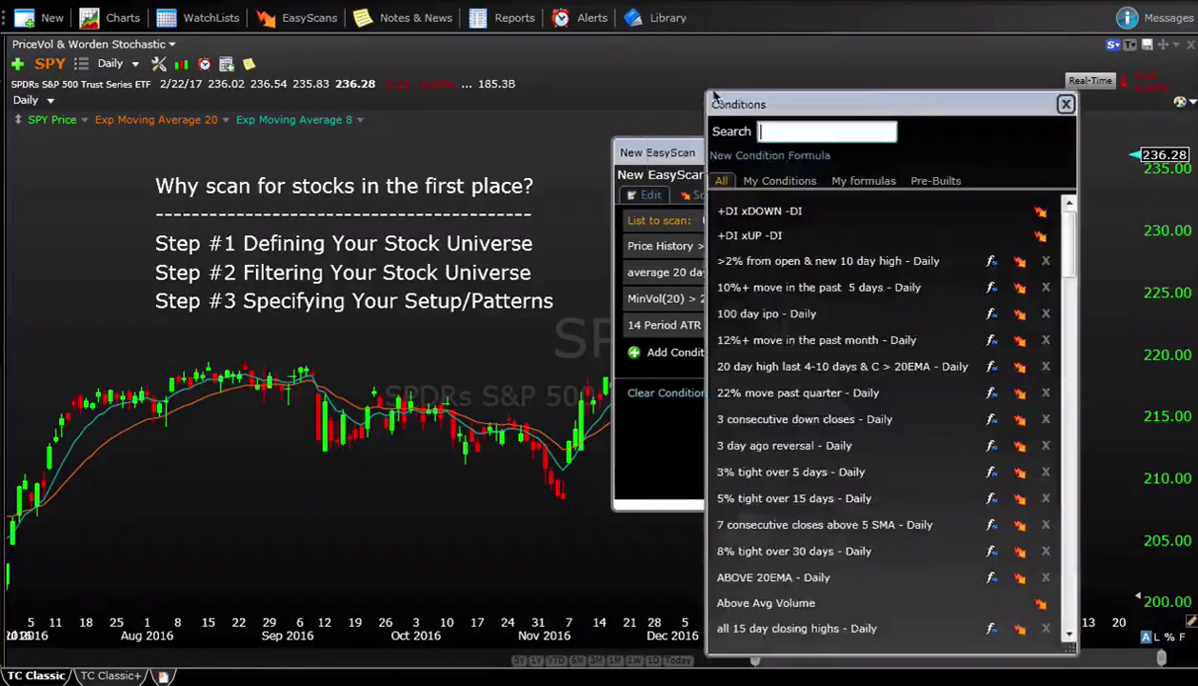
pyautogui.click(756, 160)
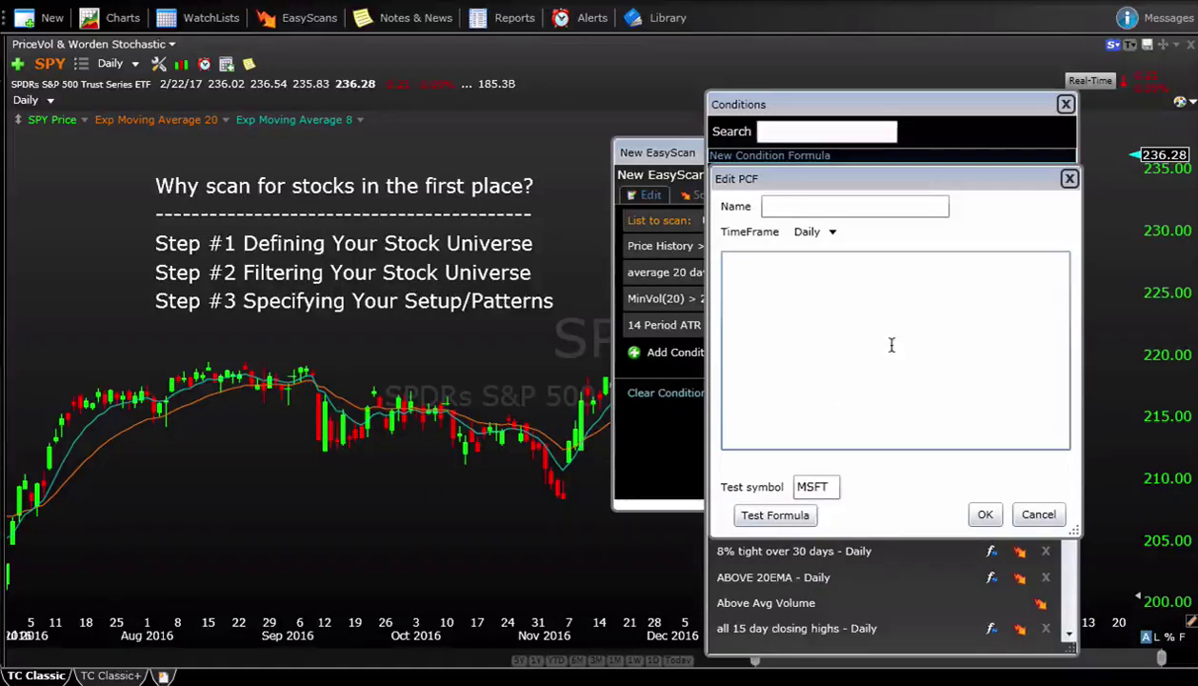
pyautogui.click(838, 205)
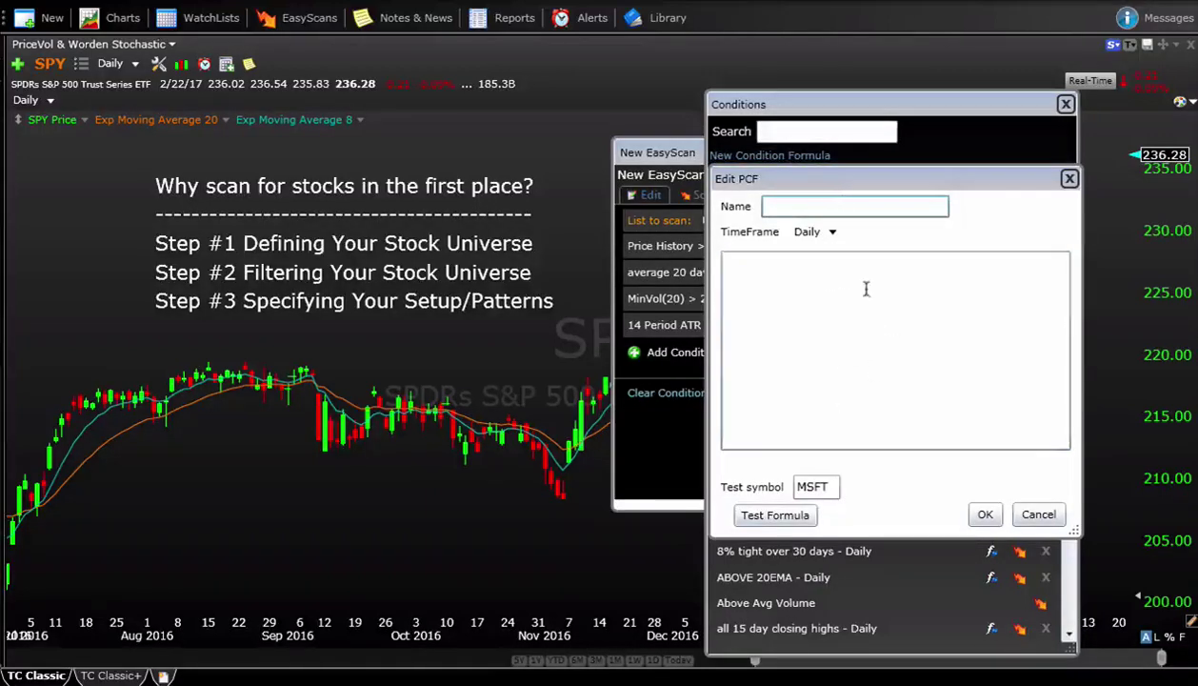
pyautogui.write('Scanning')
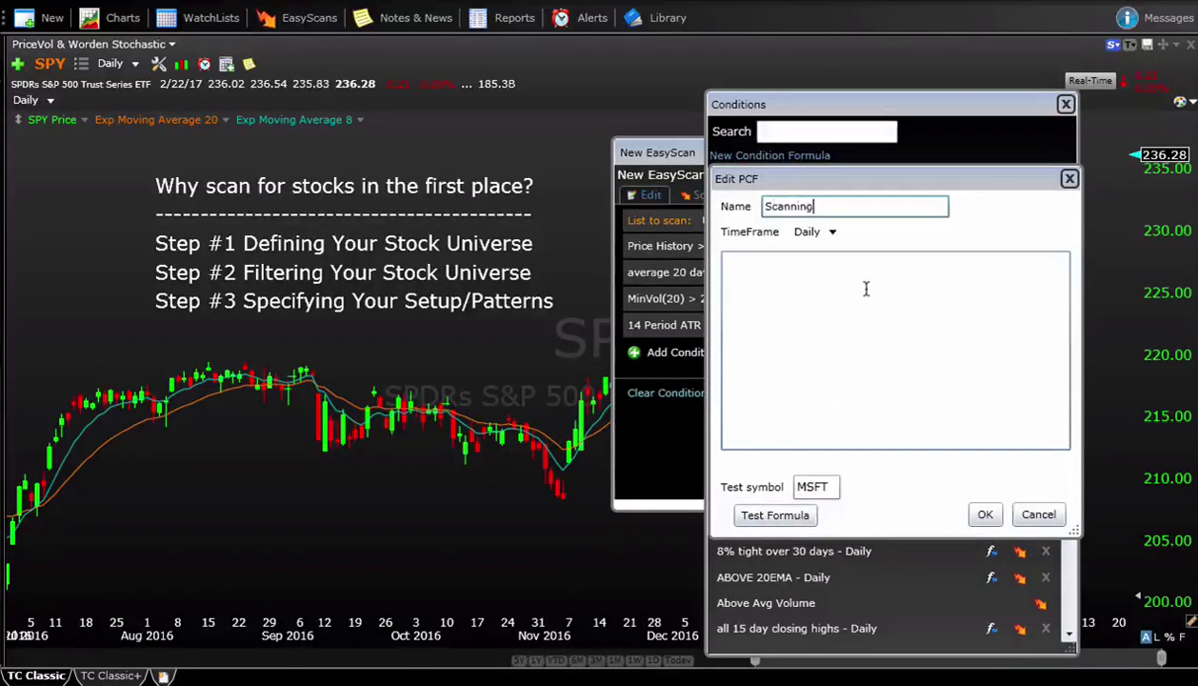
pyautogui.write(' For Pullback')
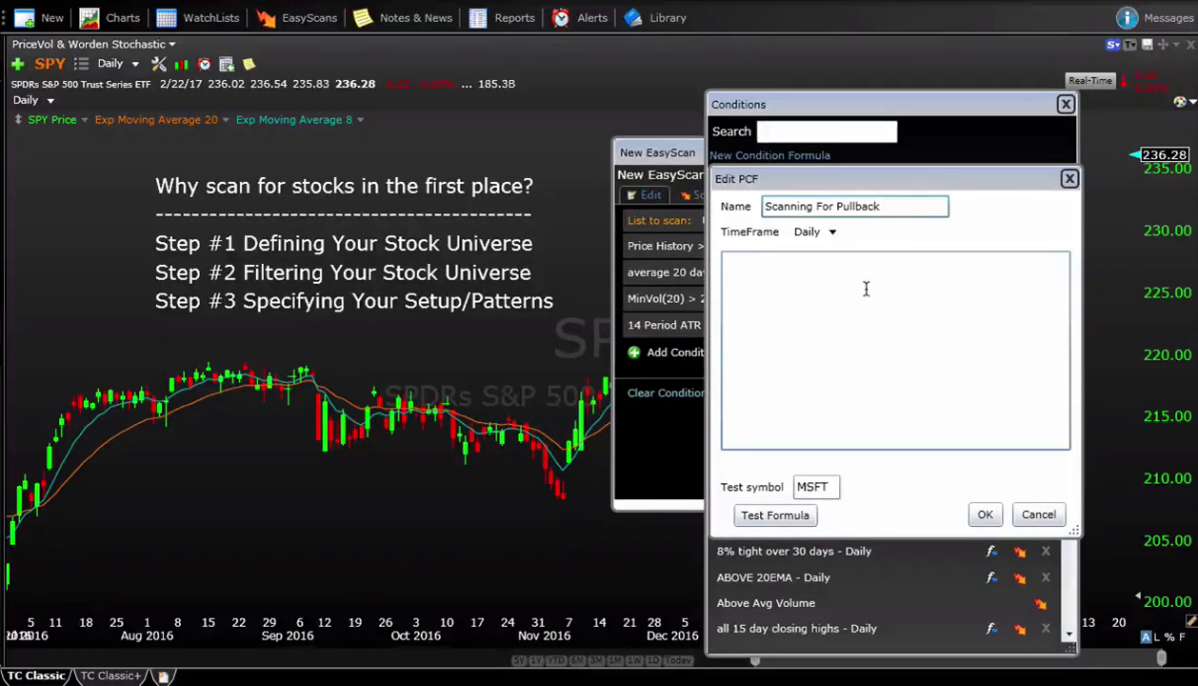
pyautogui.write(' - Video')
pyautogui.click(864, 207)
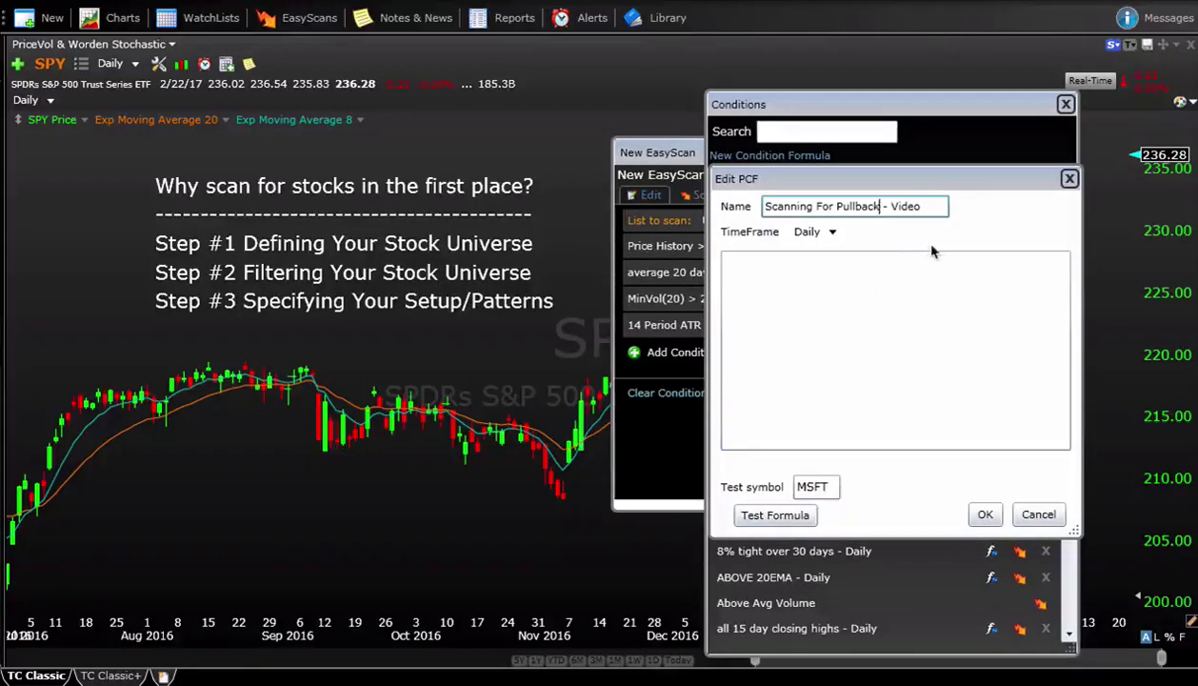
pyautogui.write('s')
pyautogui.click(886, 299)
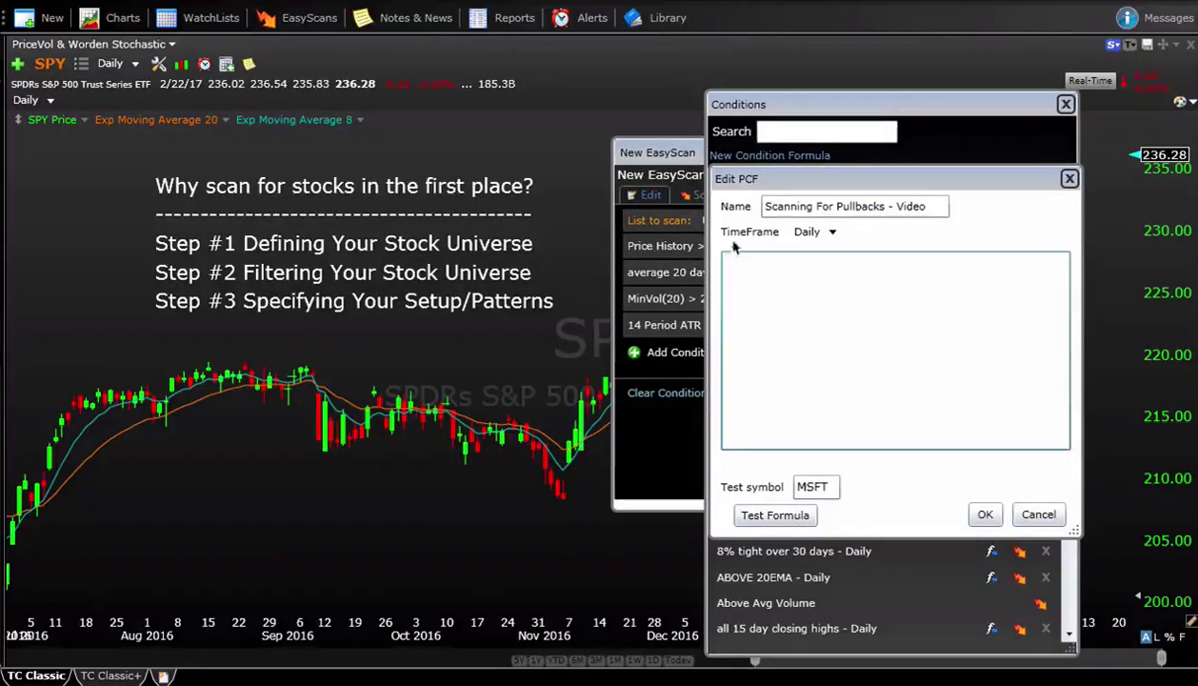
pyautogui.click(819, 236)
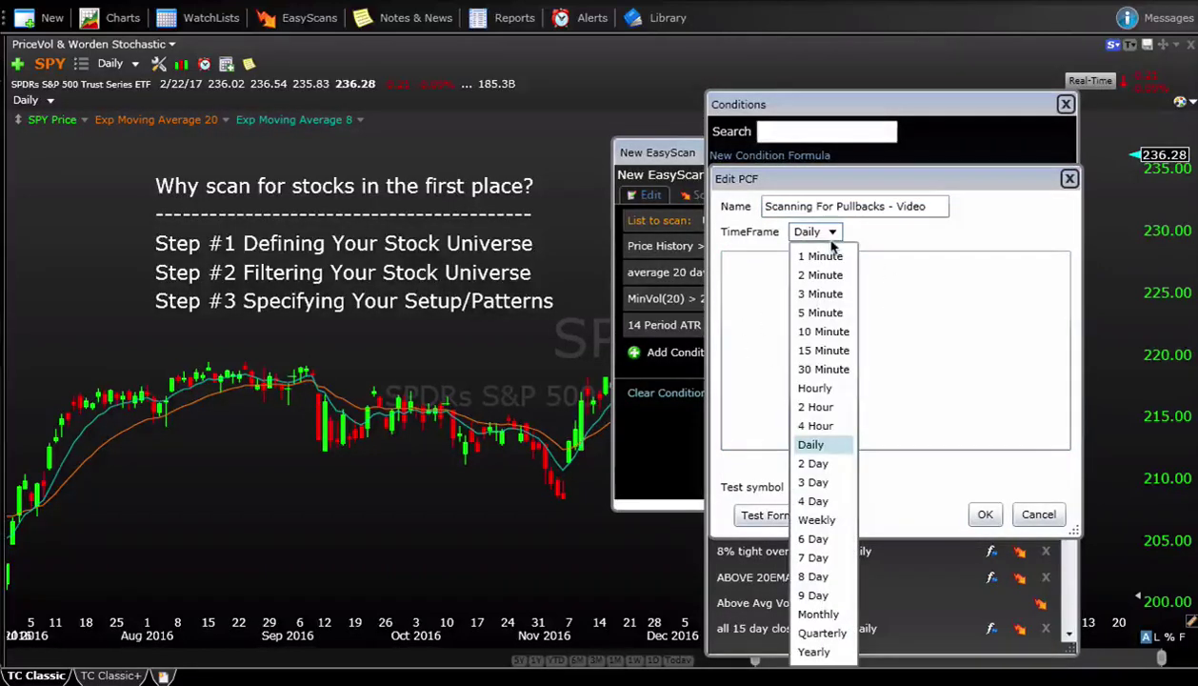
pyautogui.click(824, 447)
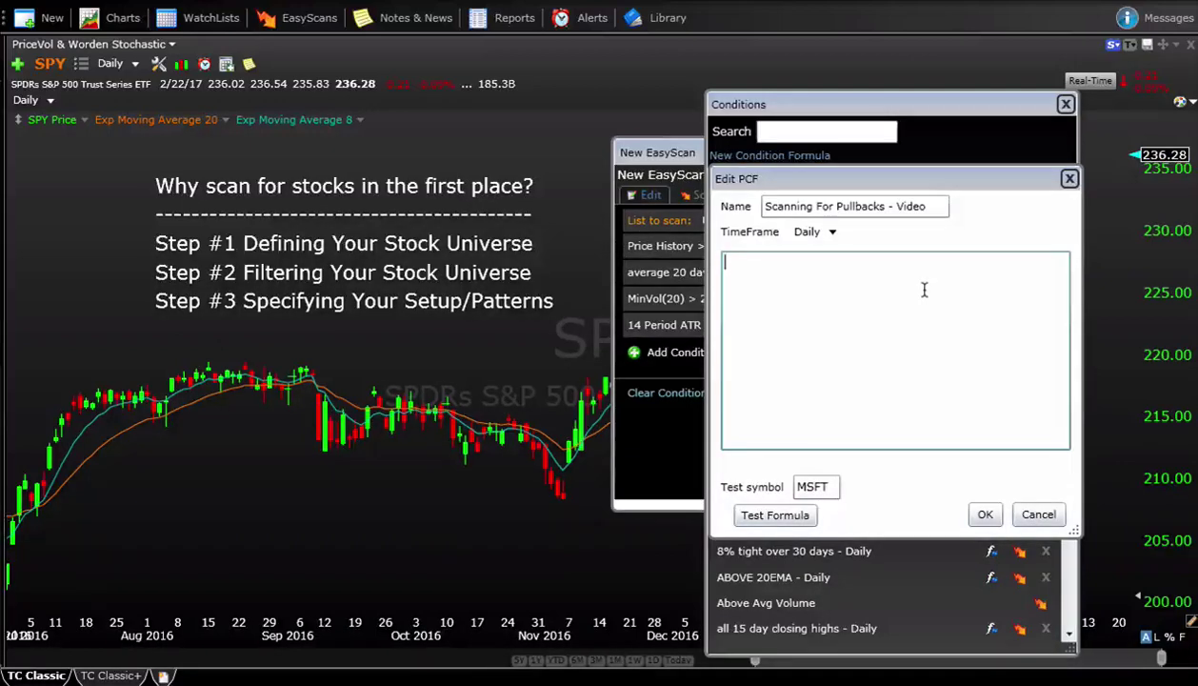
# Enter the formula (C > XAVGC20) to require the close above the 20-period exponential moving average
pyautogui.write('(C > ')
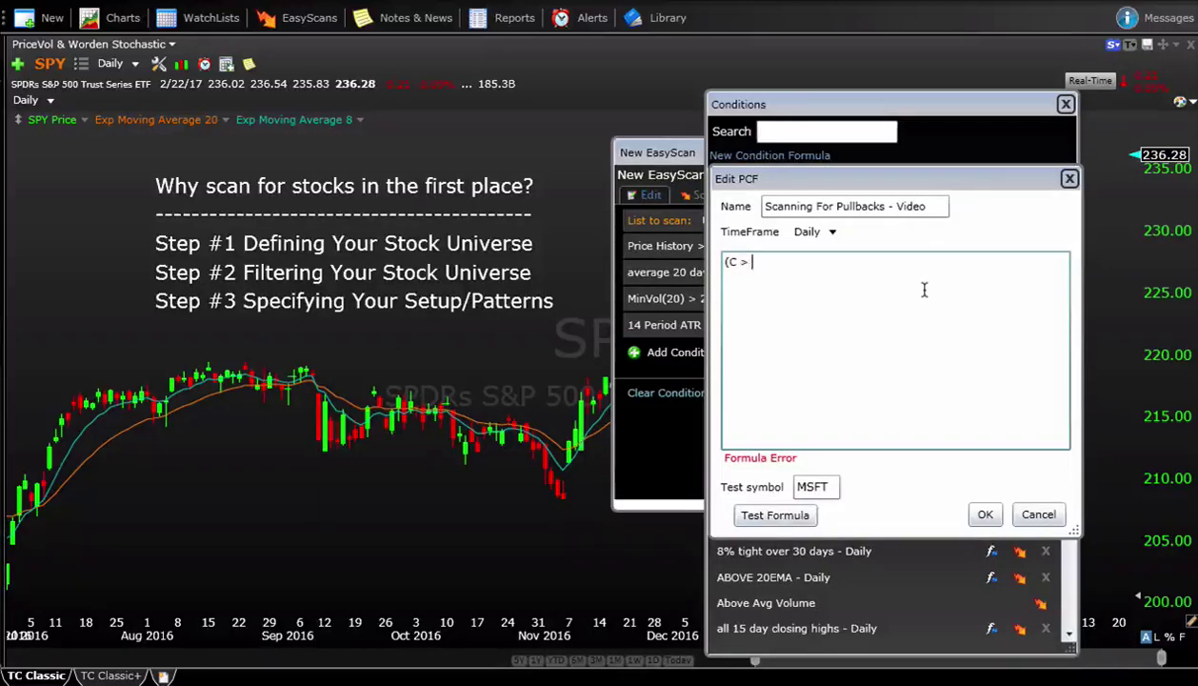
pyautogui.write('XAVGC20)')
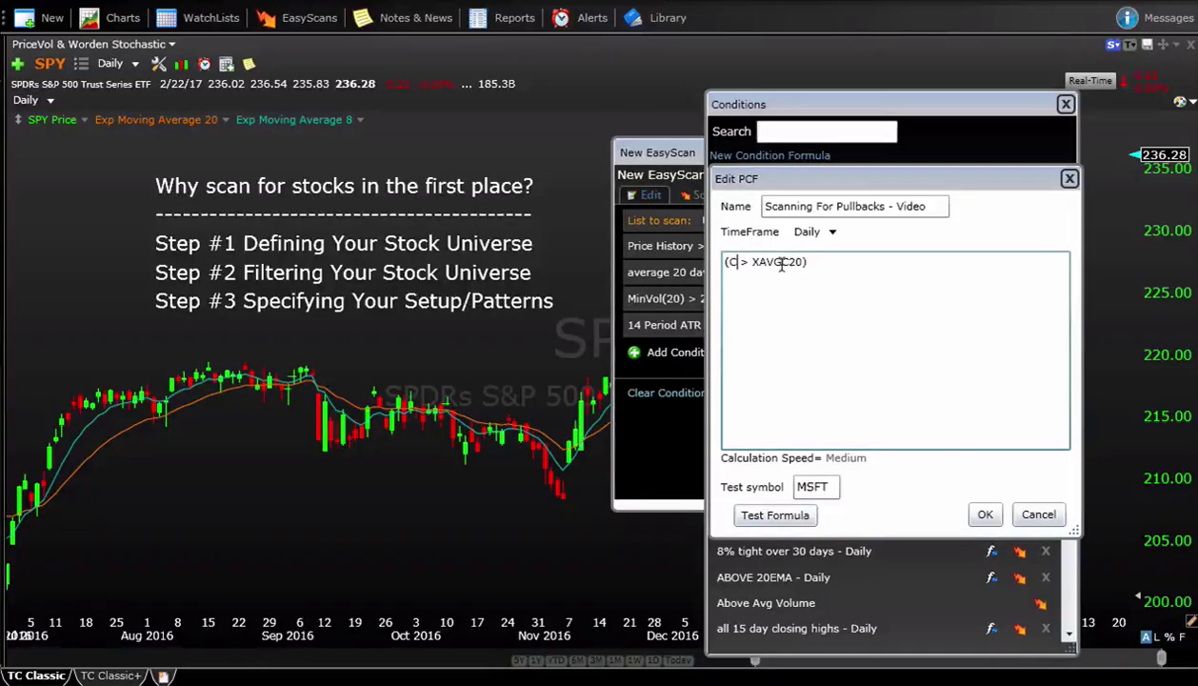
# Try the offsets 1, 2, 3 and 4 on the C term of the formula, and restore plain C
pyautogui.write('1')
pyautogui.press('BackSpace')
pyautogui.write('2')
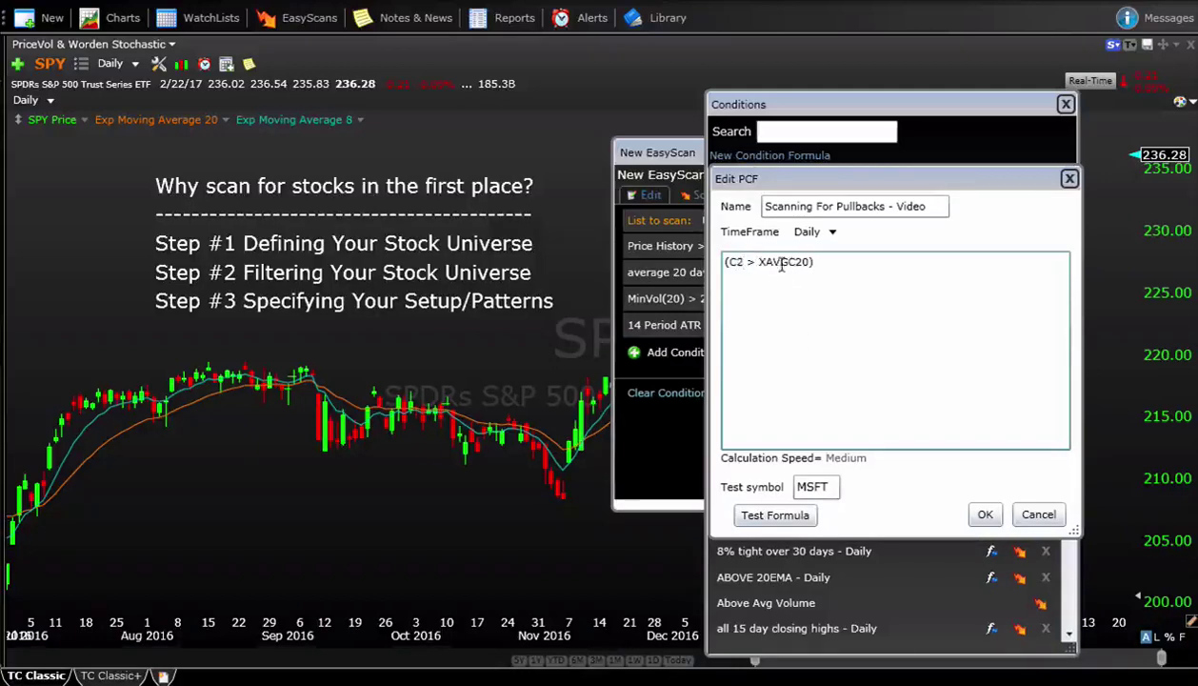
pyautogui.press('BackSpace')
pyautogui.write('3')
pyautogui.press('BackSpace')
pyautogui.write('4')
pyautogui.press('BackSpace')
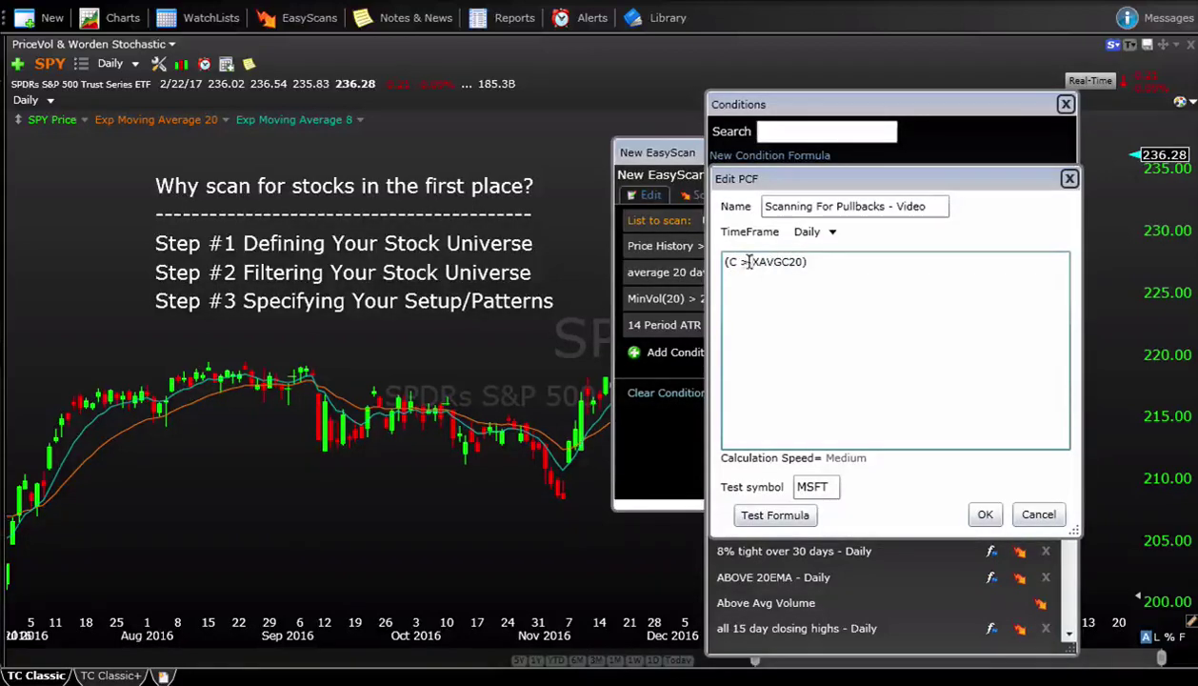
# Extend the formula with three consecutive lower closes: AND (C2 < C3) AND (C1 < C2) AND (C < C1)
pyautogui.click(749, 262)
pyautogui.click(835, 267)
pyautogui.write('AND')
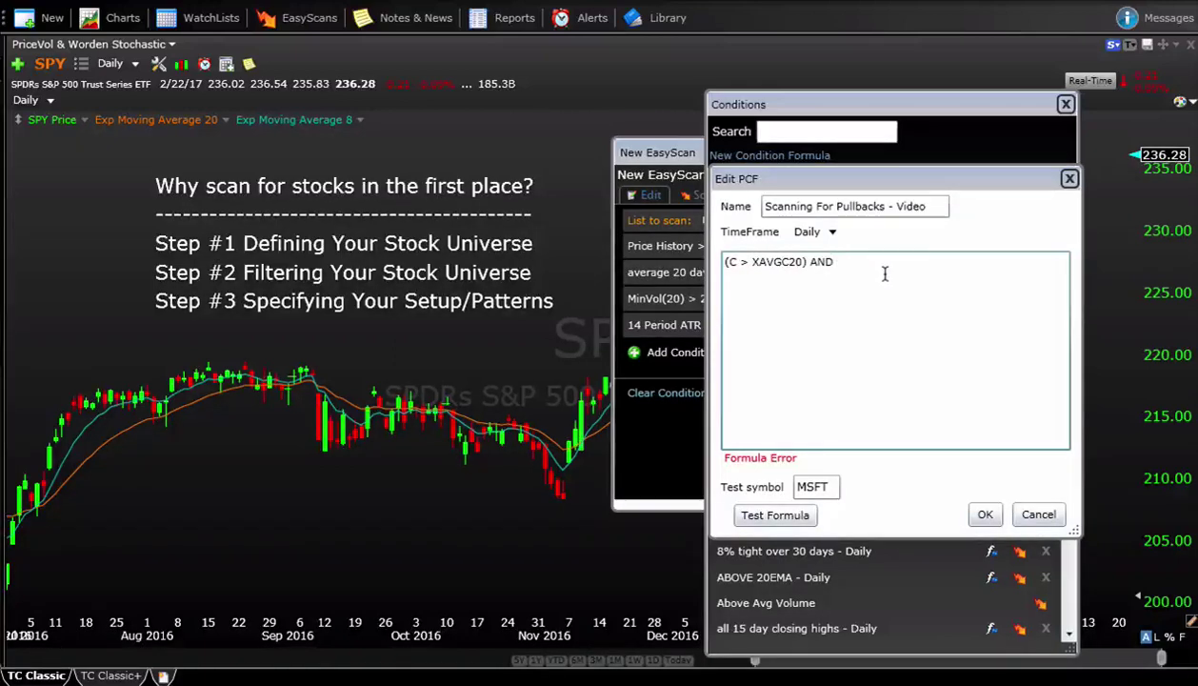
pyautogui.write('(')
pyautogui.write('C2')
pyautogui.write(' < C3) AND (C')
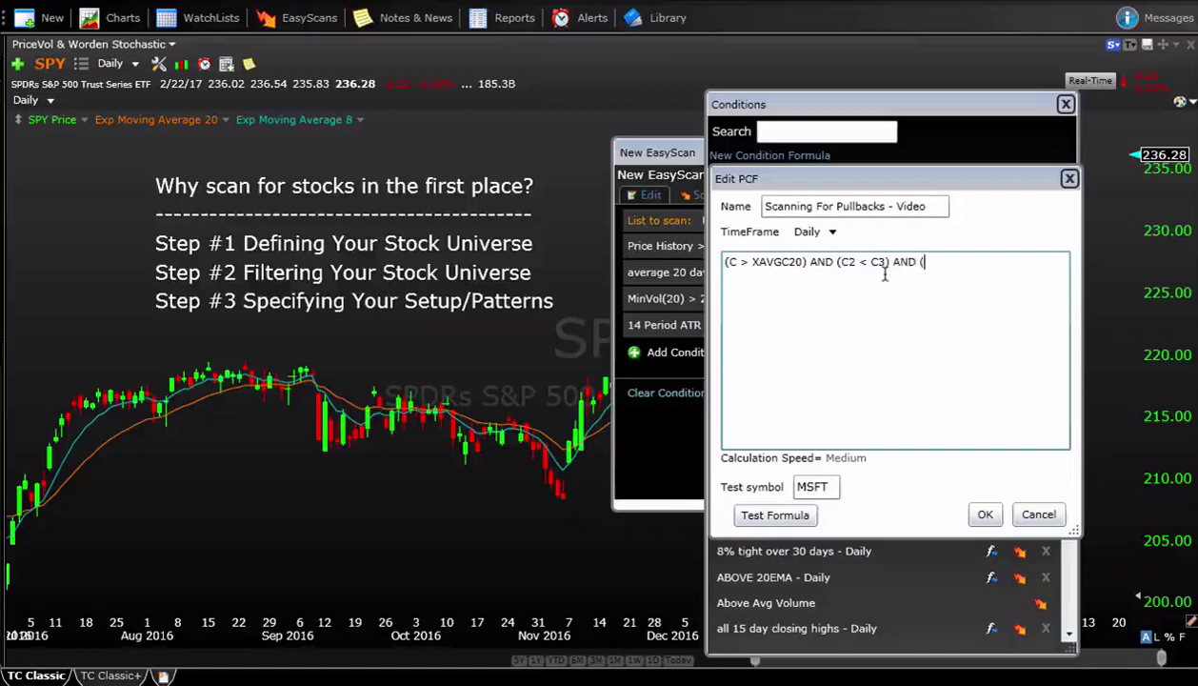
pyautogui.write('1 < C')
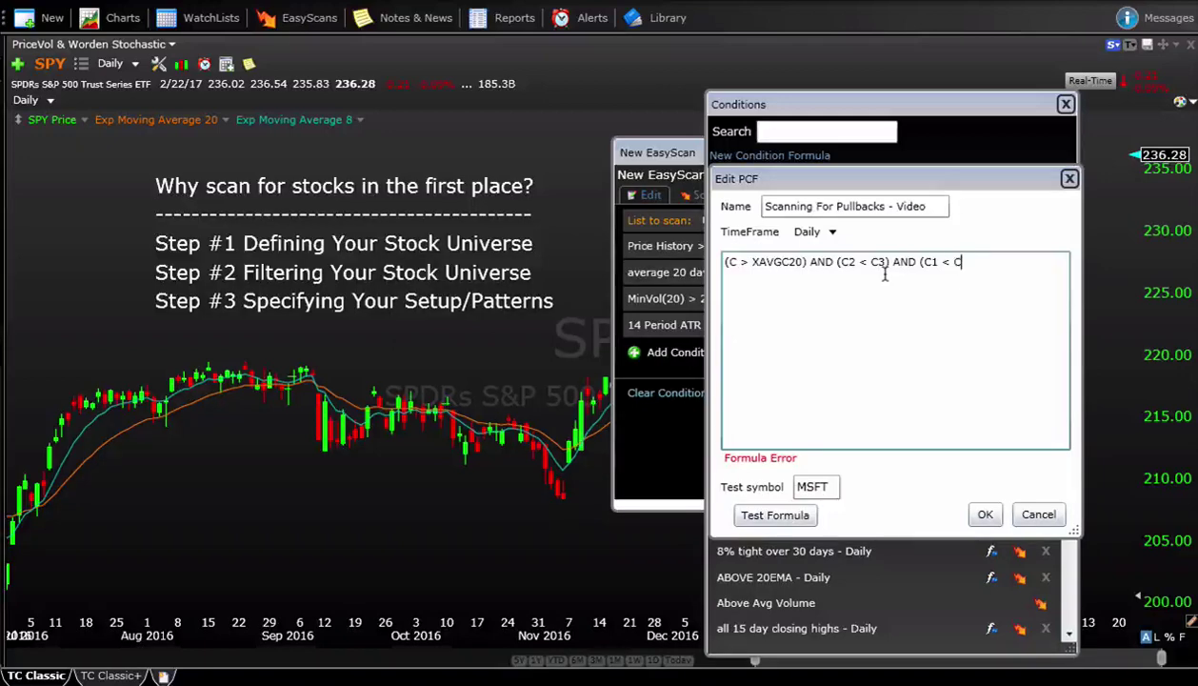
pyautogui.write('2) AND (')
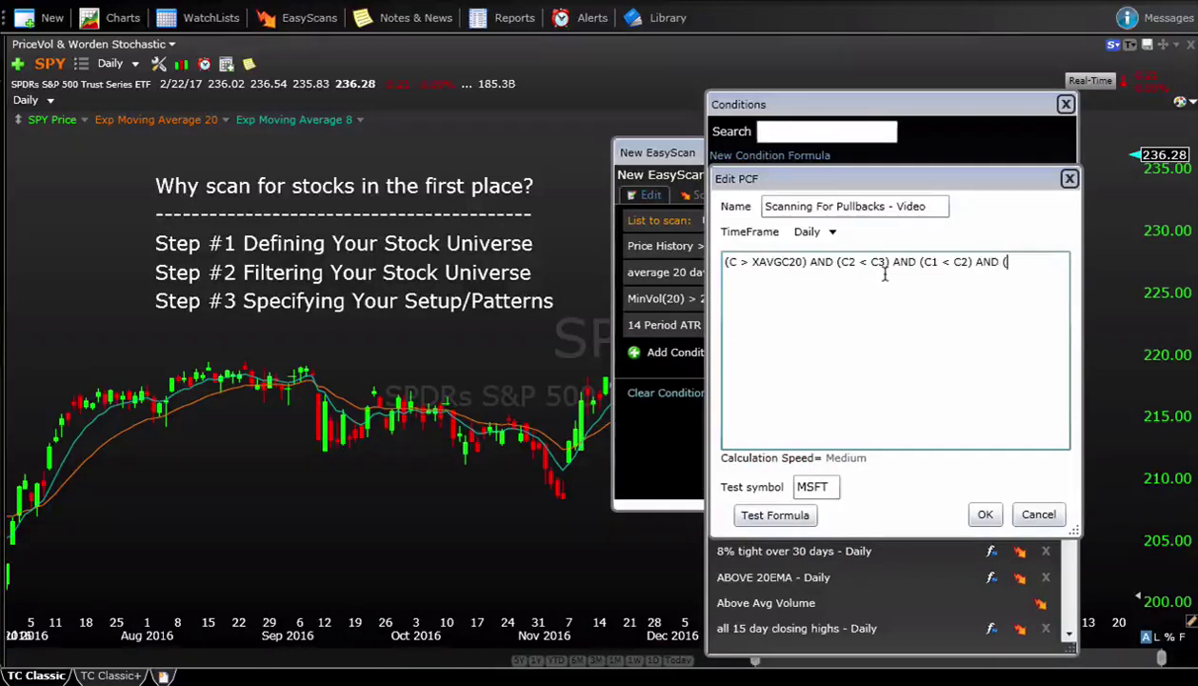
pyautogui.write('C < C')
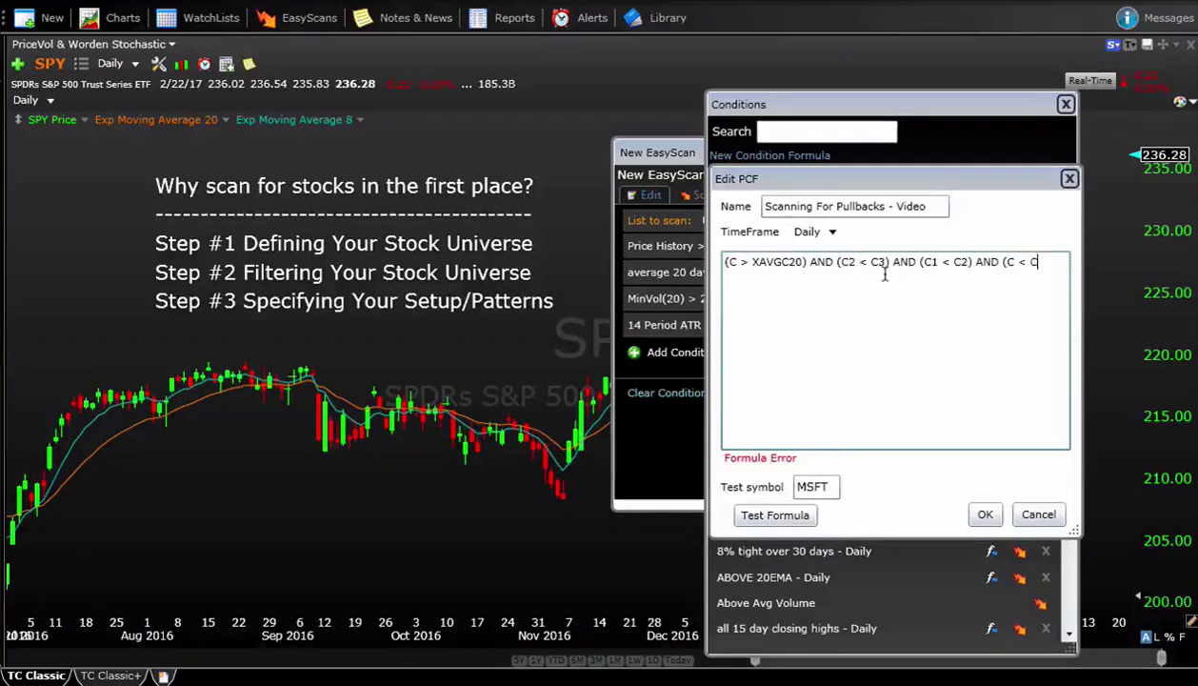
pyautogui.write('1)')
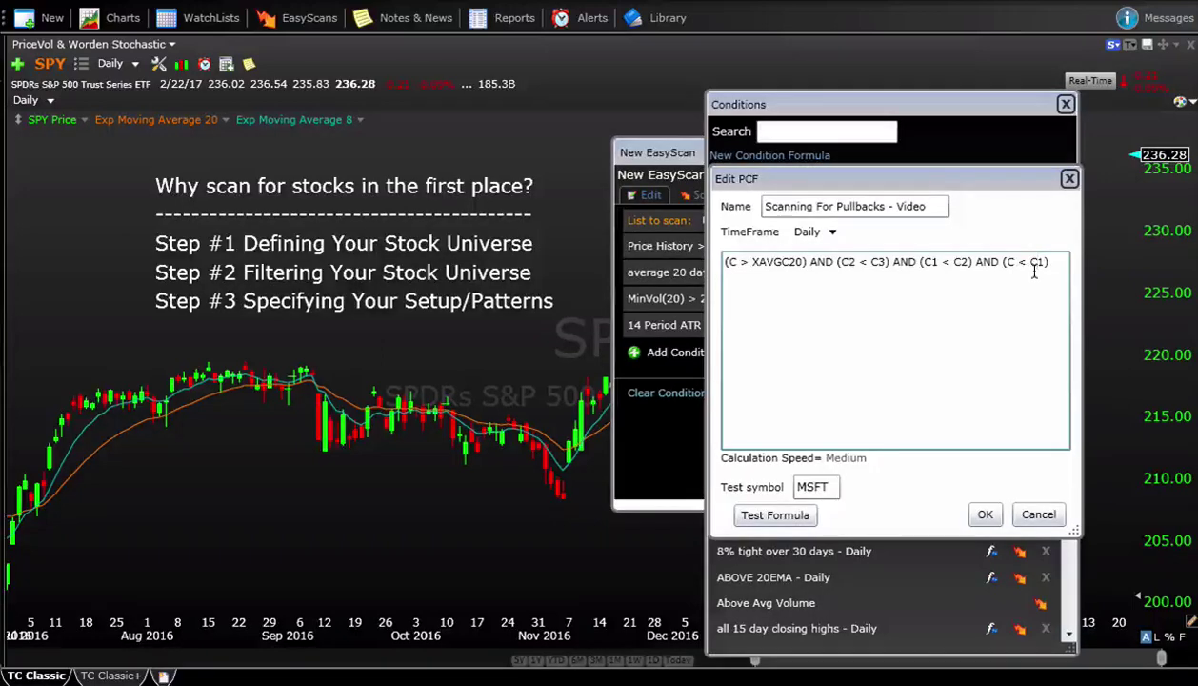
# Save the "Scanning For Pullbacks - Video" formula and close the conditions library
pyautogui.moveTo(1048, 266); pyautogui.dragTo(835, 268)
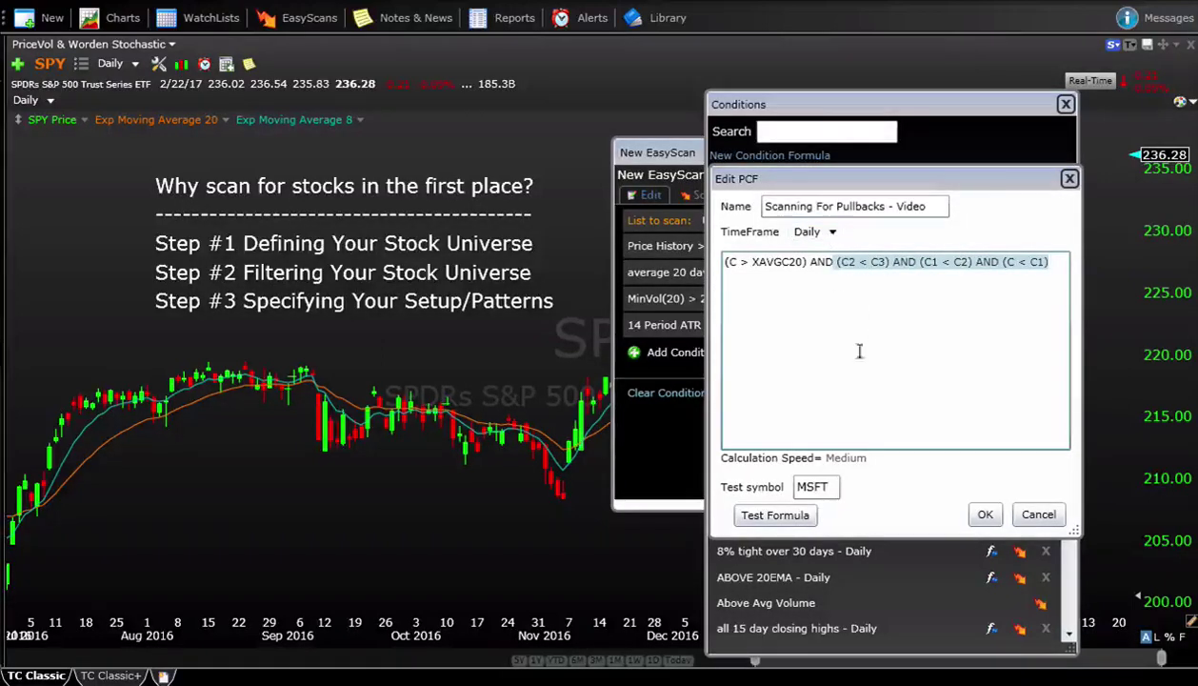
pyautogui.click(909, 348)
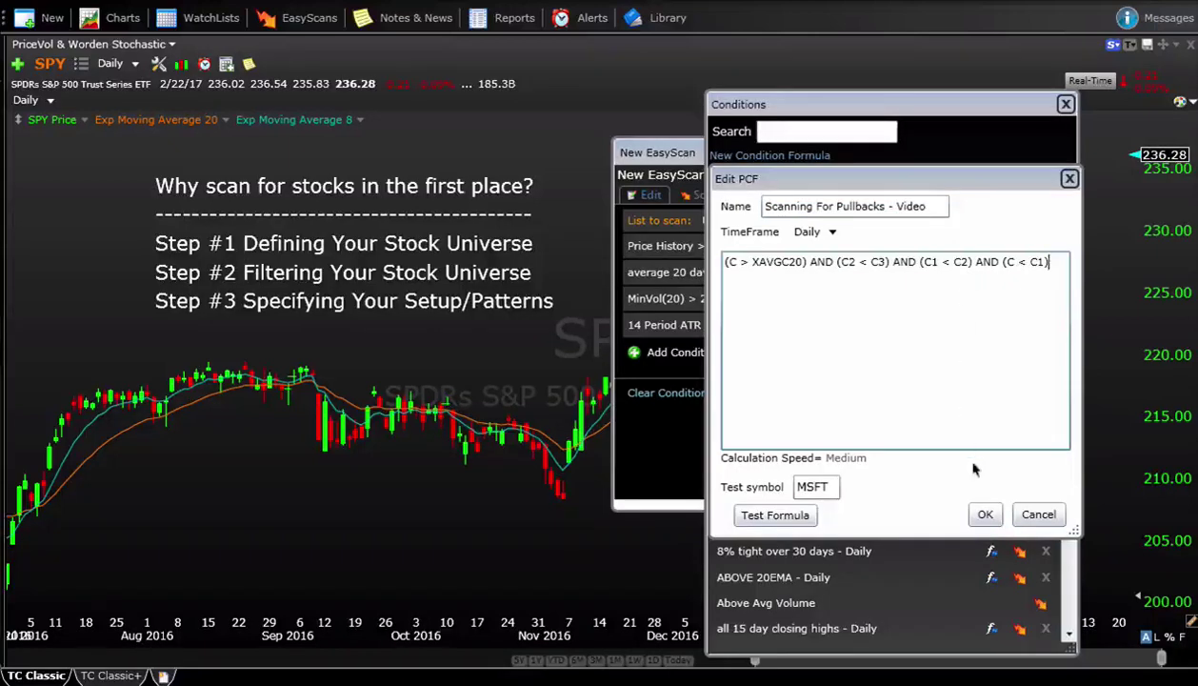
pyautogui.click(986, 519)
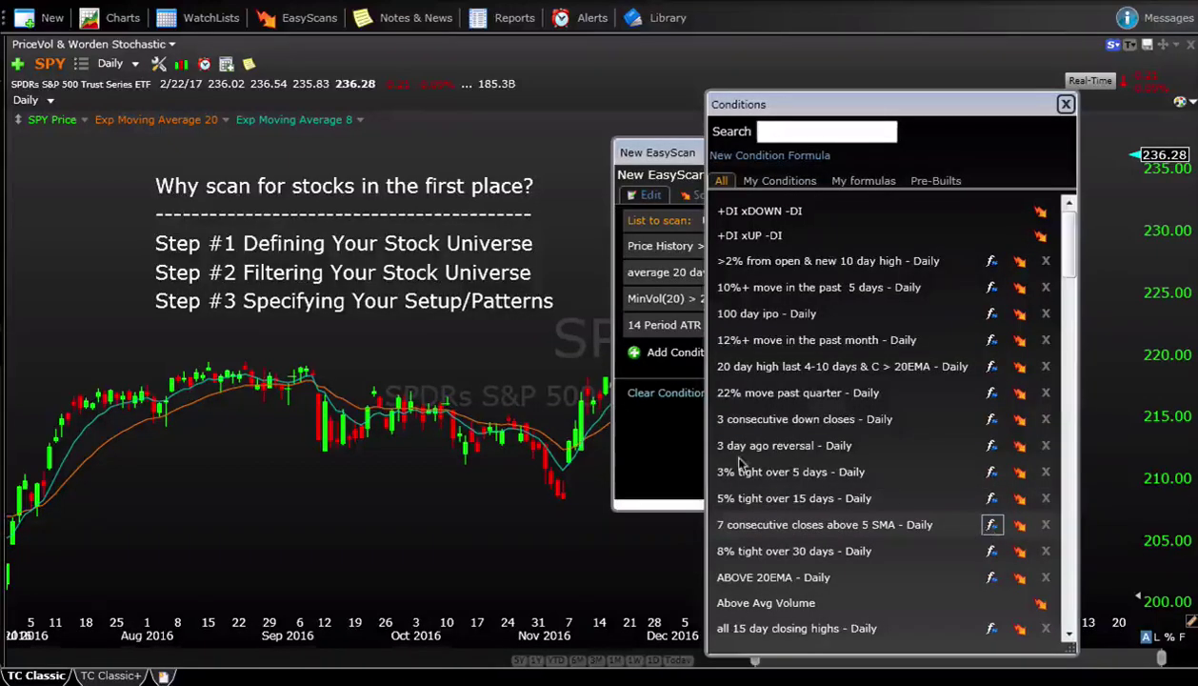
pyautogui.click(673, 464)
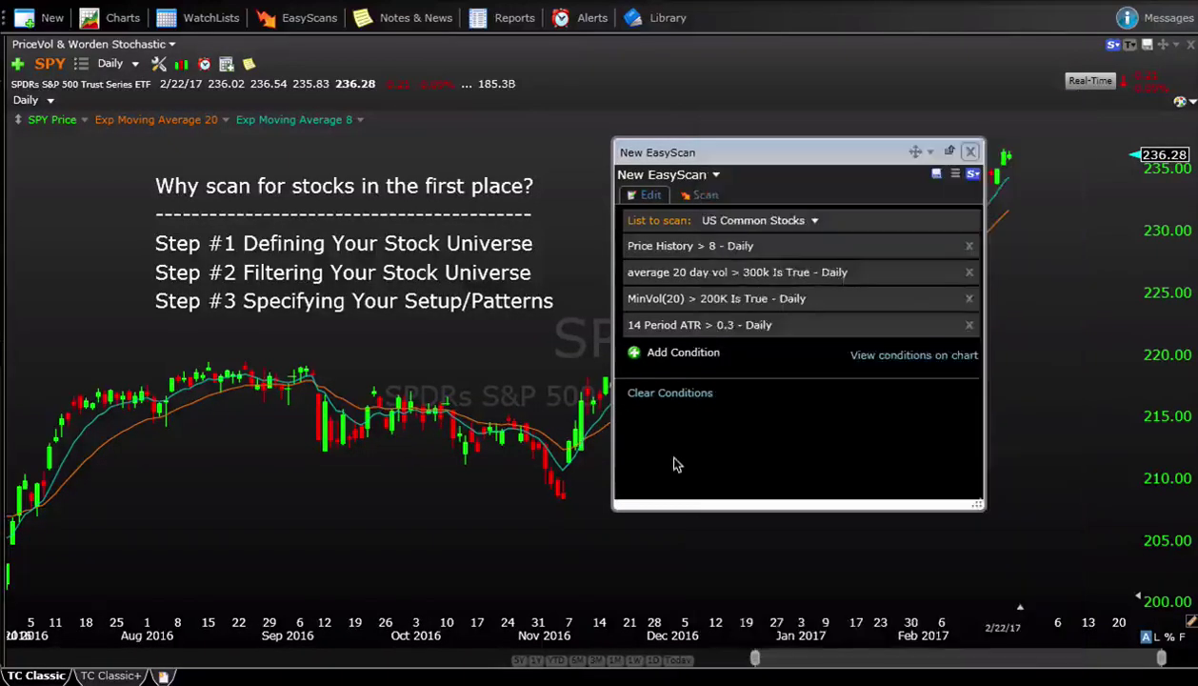
# Add the "Scanning For Pullbacks - Video" condition to the new EasyScan
pyautogui.click(694, 364)
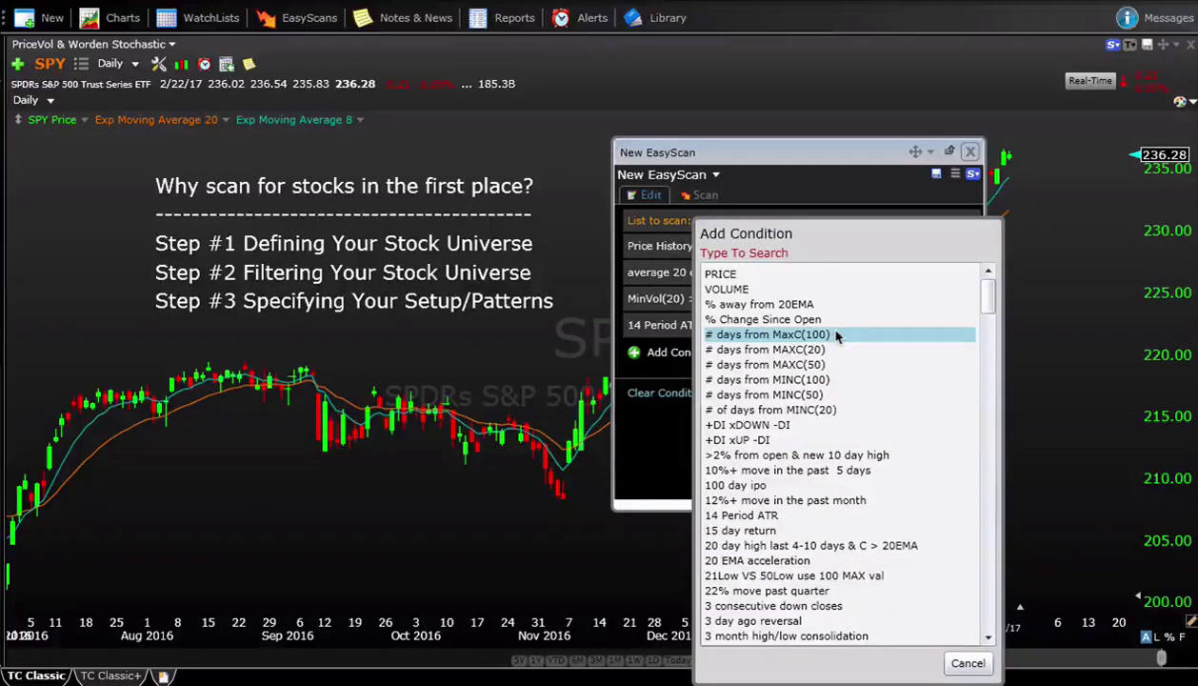
pyautogui.write('video')
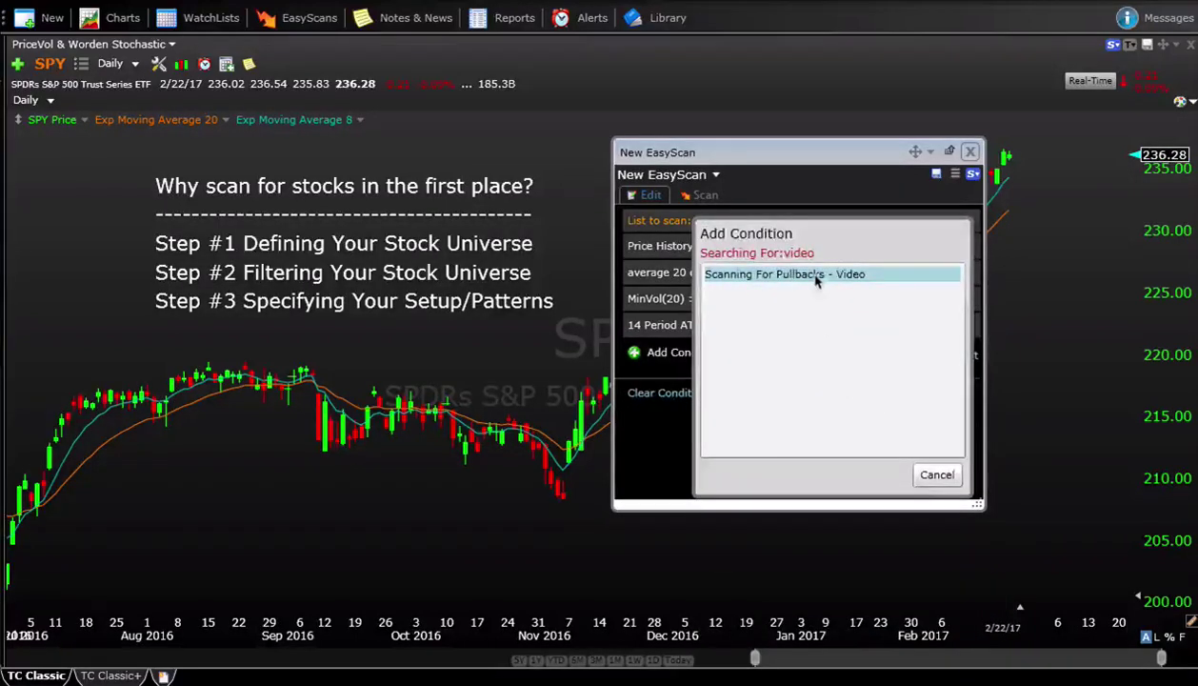
pyautogui.click(815, 277)
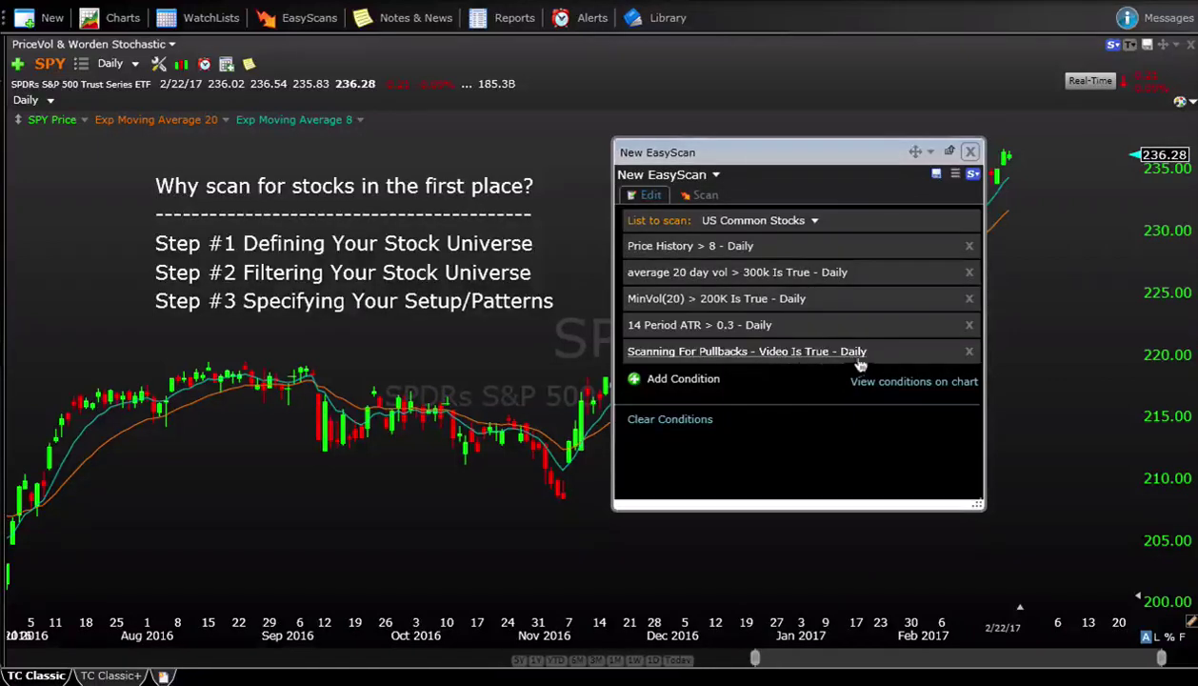
# Run the EasyScan, move its window clear of the chart's latest candles, and recheck its conditions before returning to the results
pyautogui.click(705, 195)
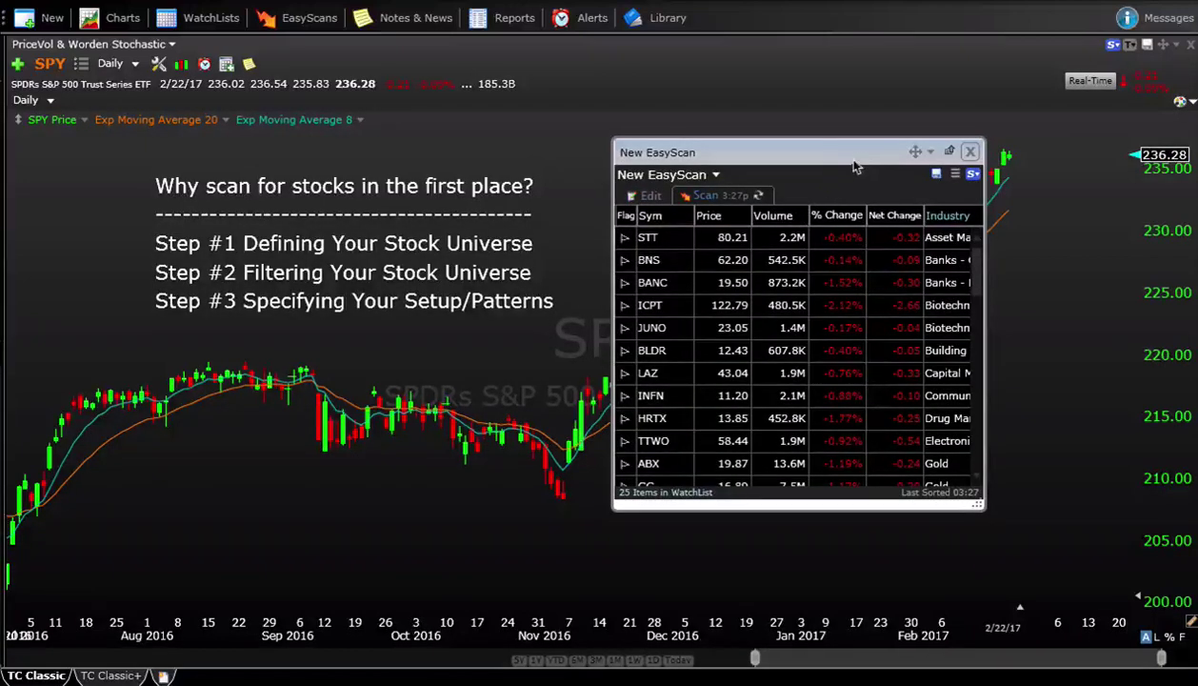
pyautogui.moveTo(862, 162); pyautogui.dragTo(326, 224)
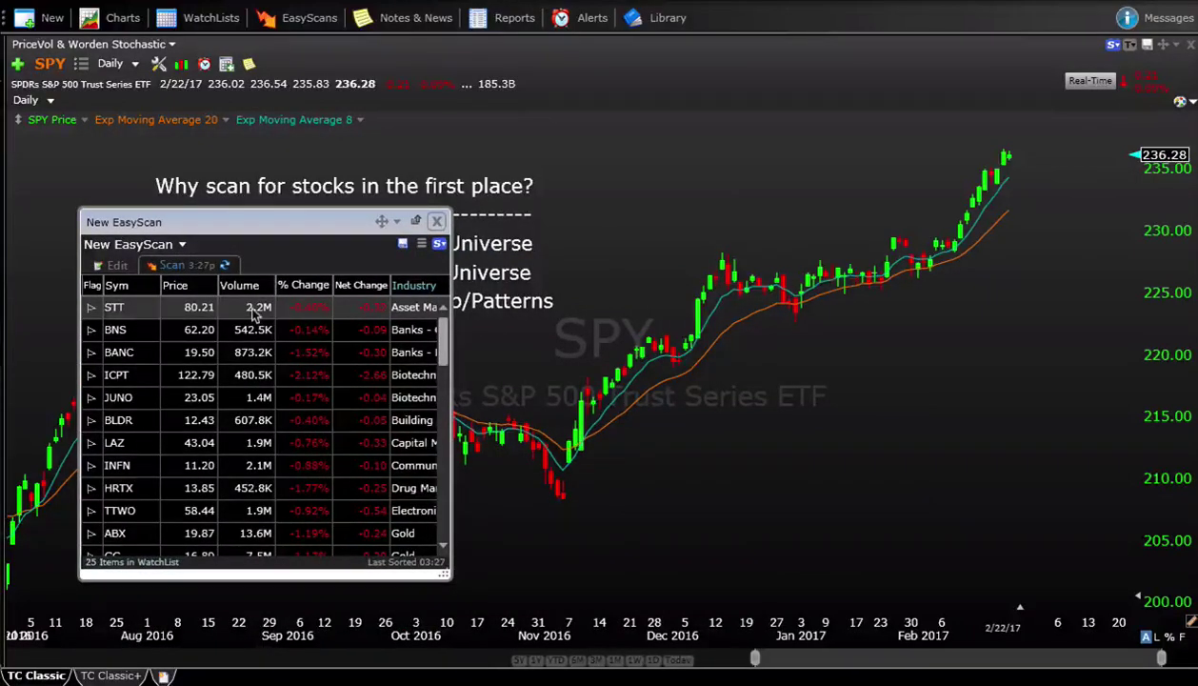
pyautogui.click(112, 265)
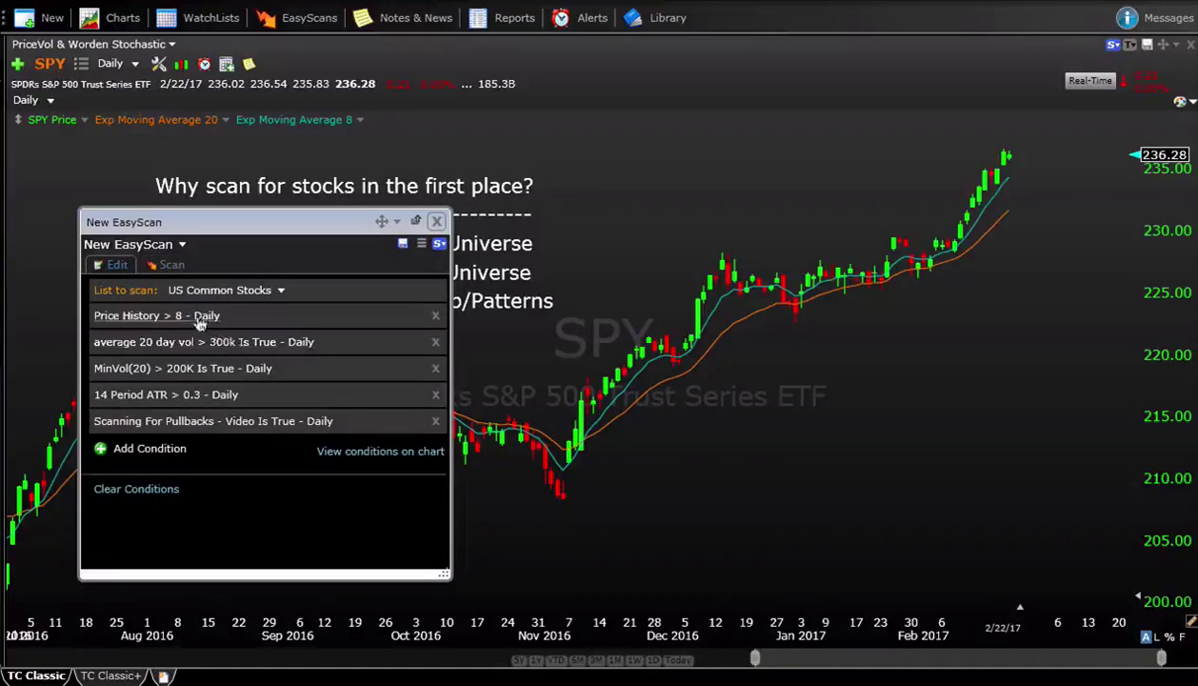
pyautogui.click(172, 264)
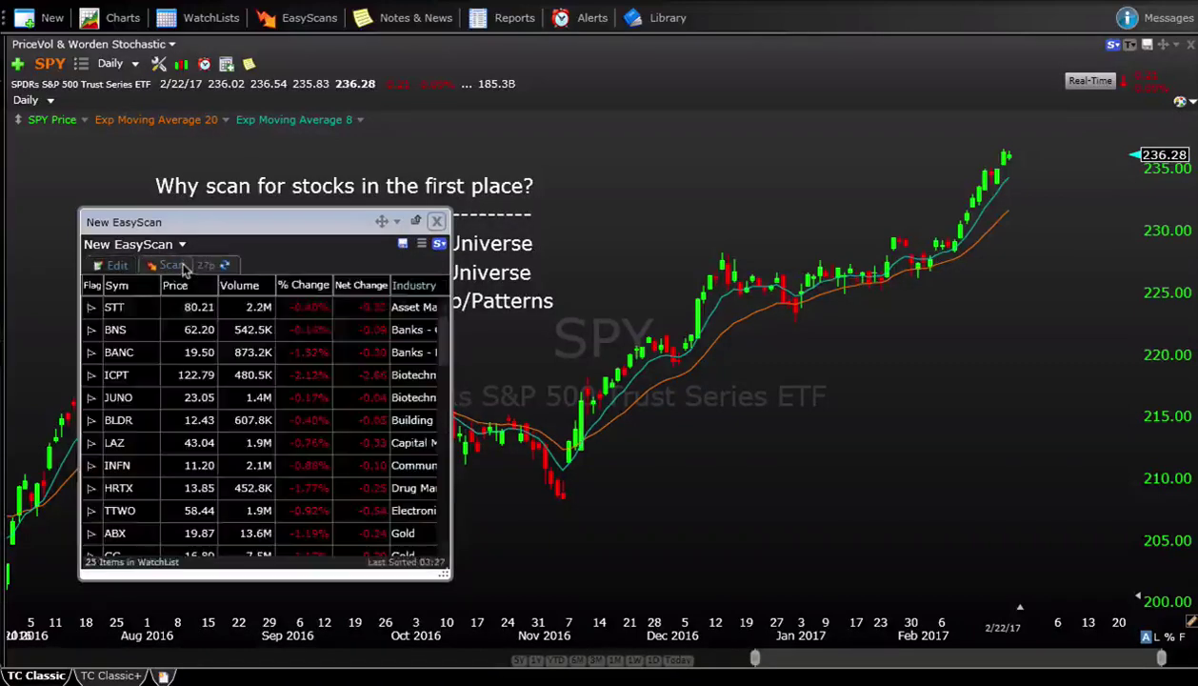
# Chart the scan results STT, BNS and BANC and examine their latest closes against the moving averages
pyautogui.click(191, 311)
pyautogui.scroll(5, 962, 343)
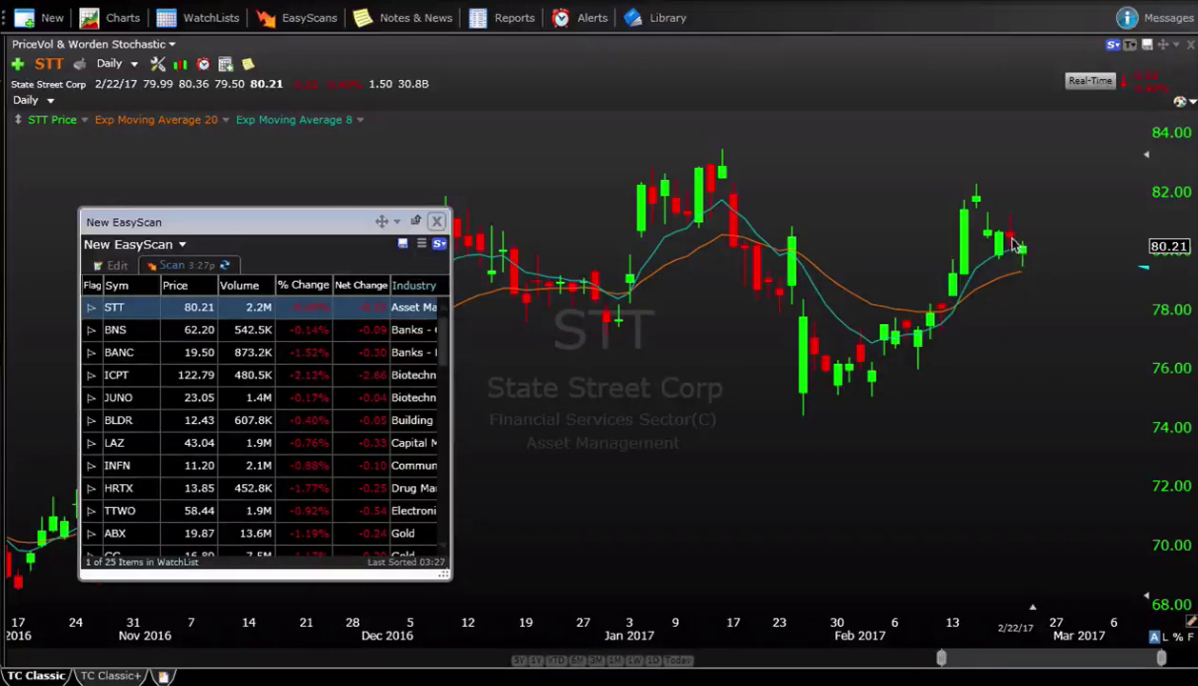
pyautogui.click(1011, 236)
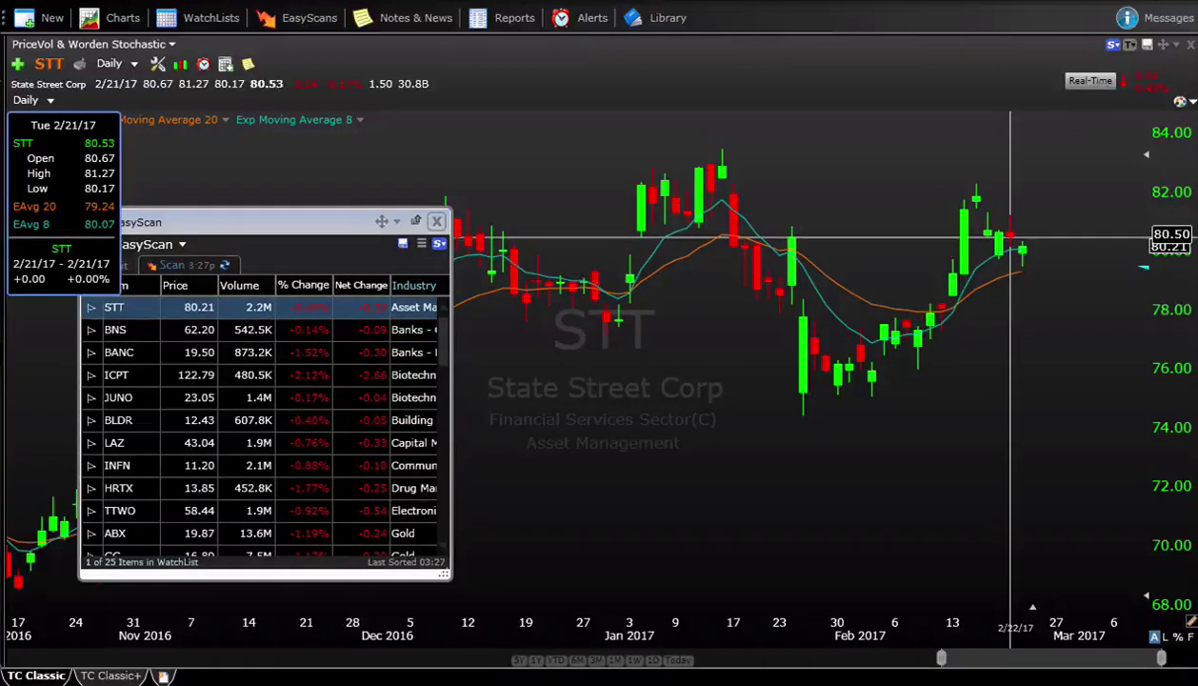
pyautogui.moveTo(1011, 236); pyautogui.dragTo(987, 243)
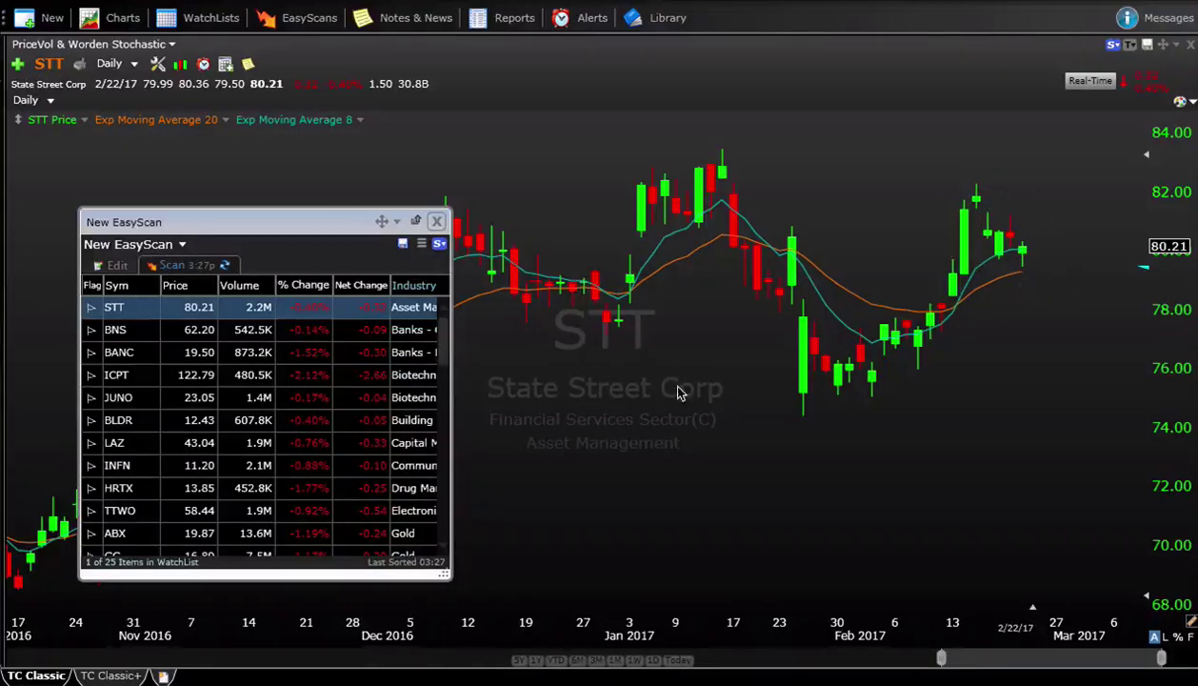
pyautogui.click(279, 328)
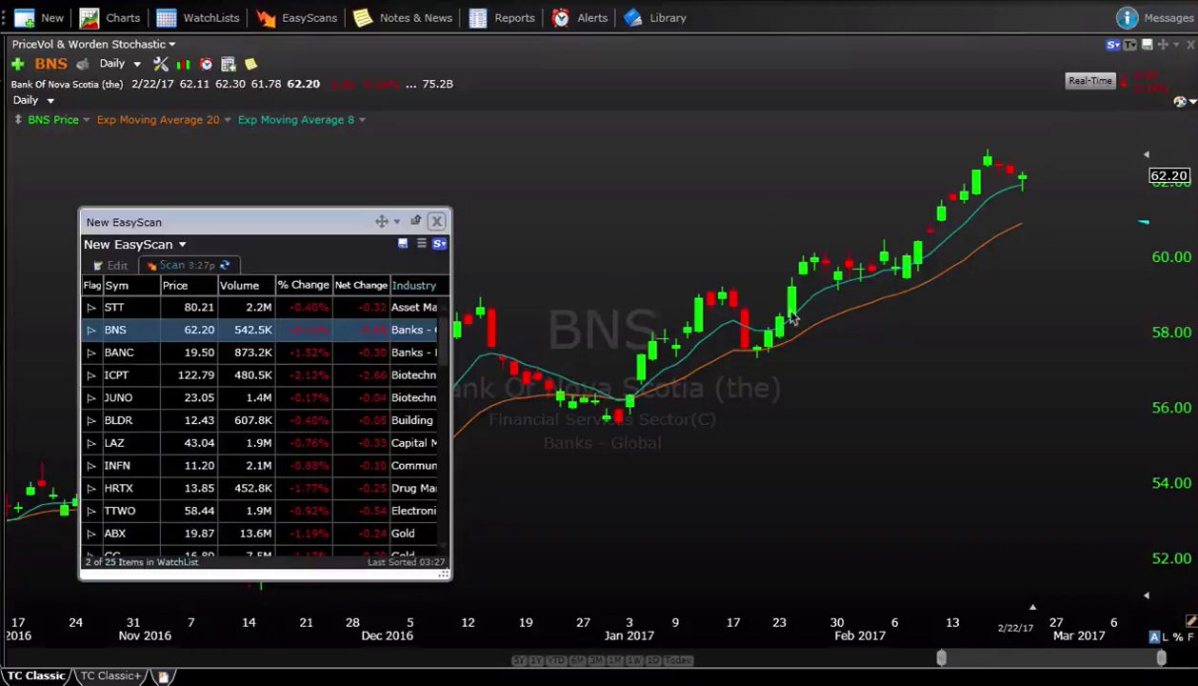
pyautogui.press('space')
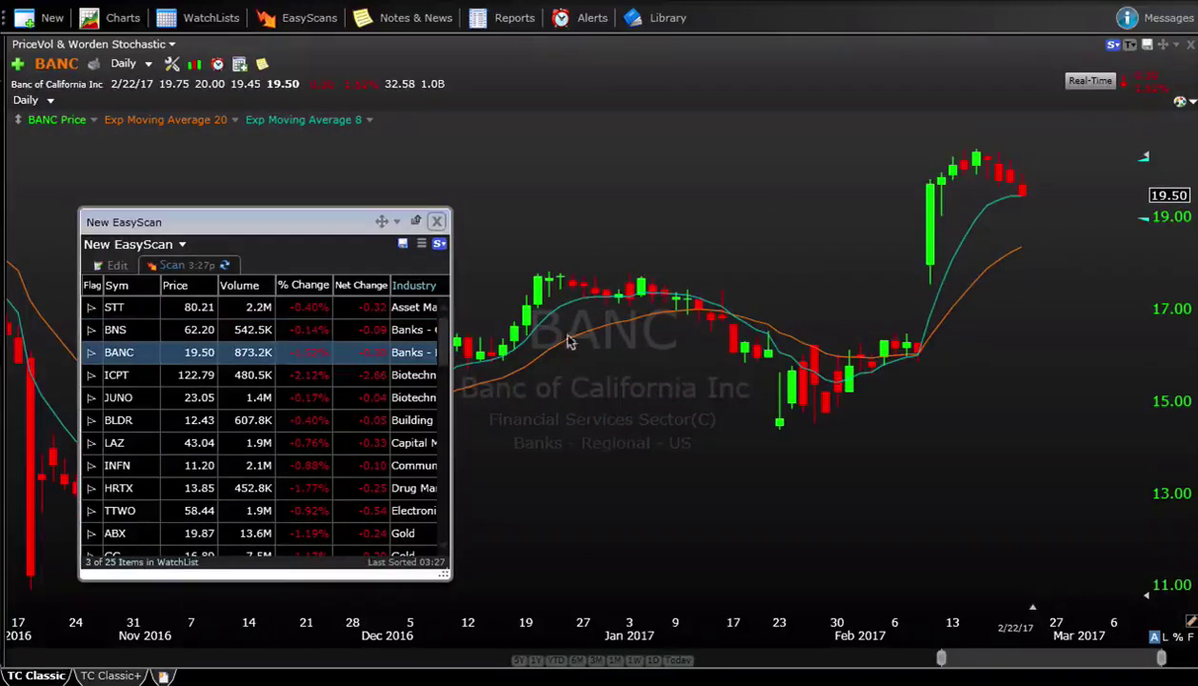
pyautogui.scroll(-2, 955, 265)
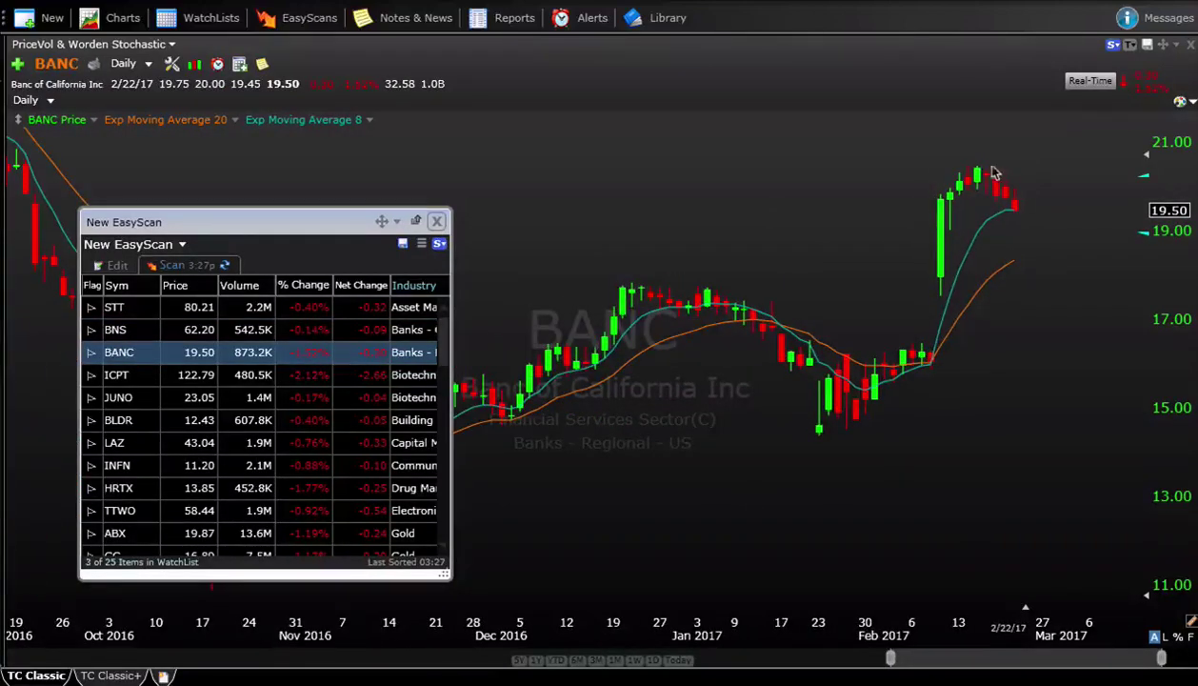
# Chart ICPT and examine its recent rally and pullback at several time ranges
pyautogui.press('space')
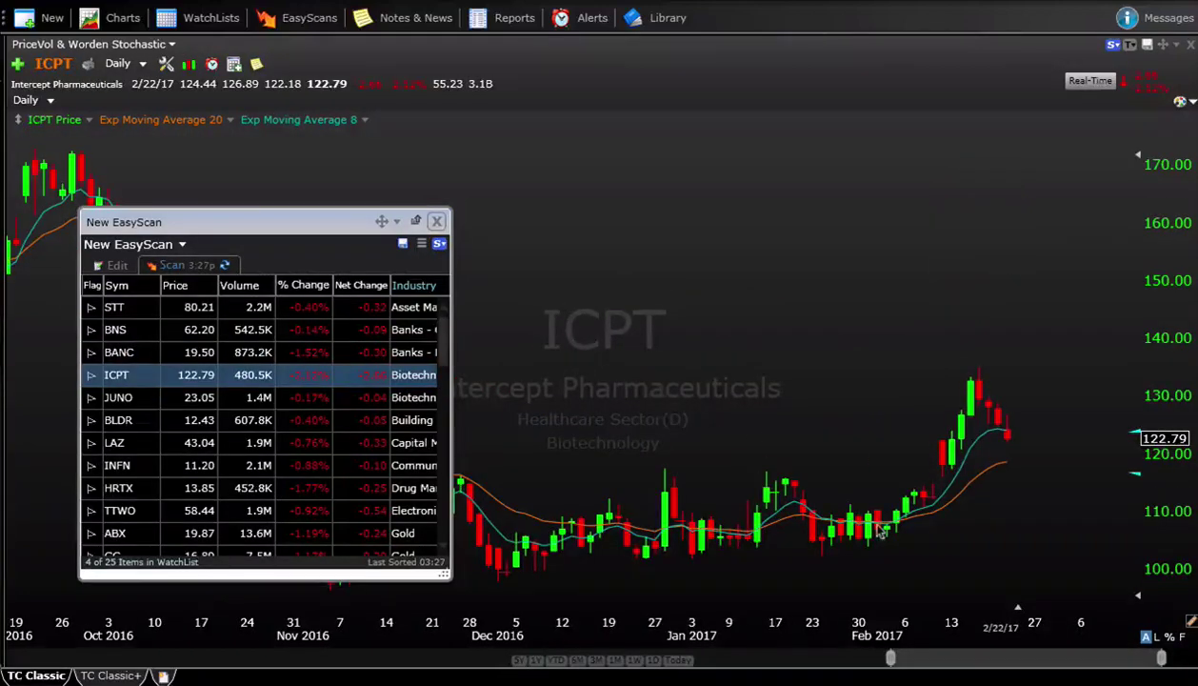
pyautogui.scroll(-2, 921, 519)
pyautogui.scroll(3, 922, 519)
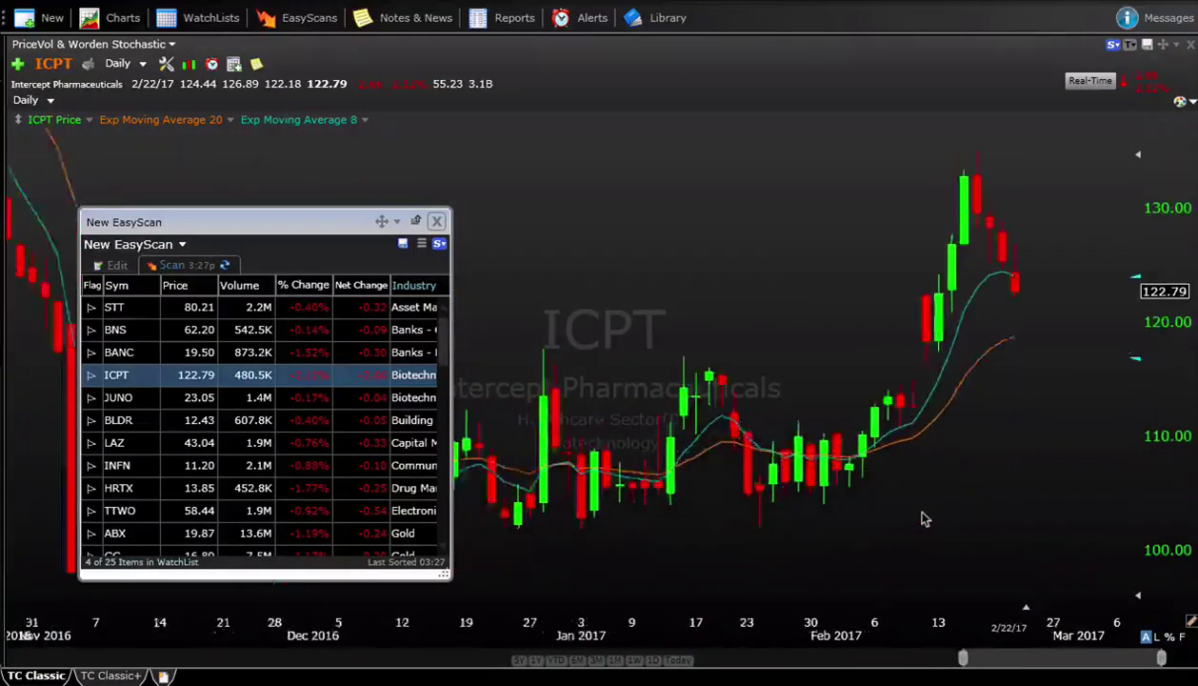
pyautogui.scroll(-1, 943, 410)
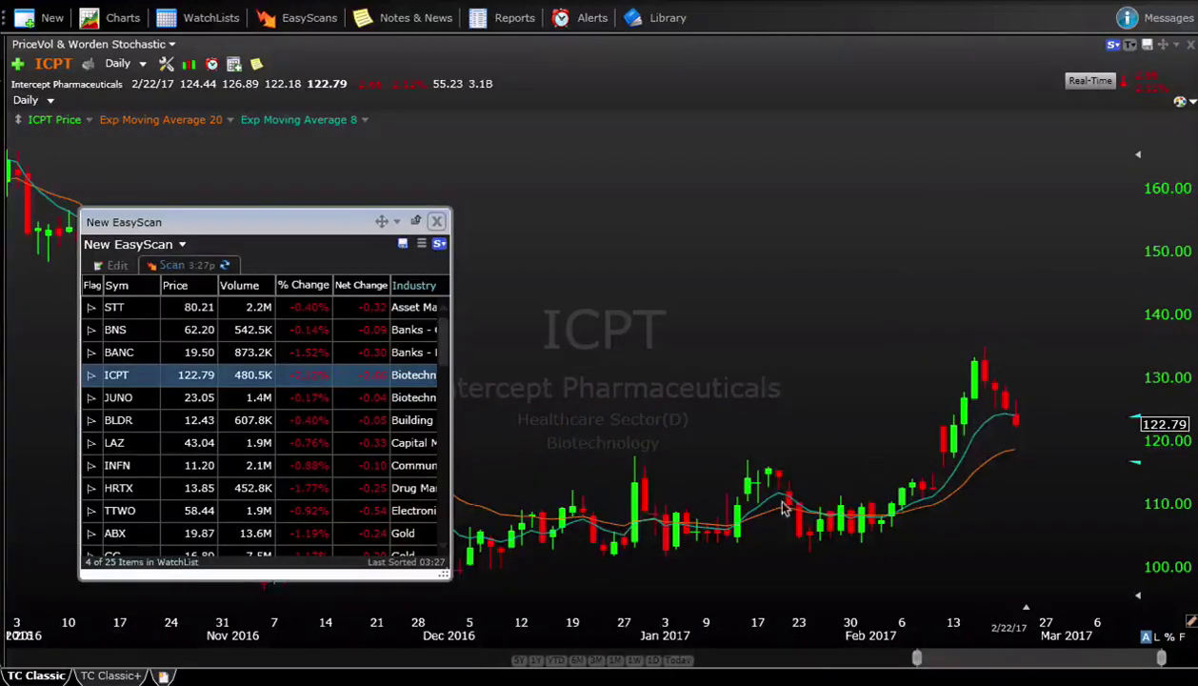
pyautogui.scroll(-2, 900, 415)
pyautogui.click(569, 485)
pyautogui.moveTo(569, 486); pyautogui.dragTo(588, 503)
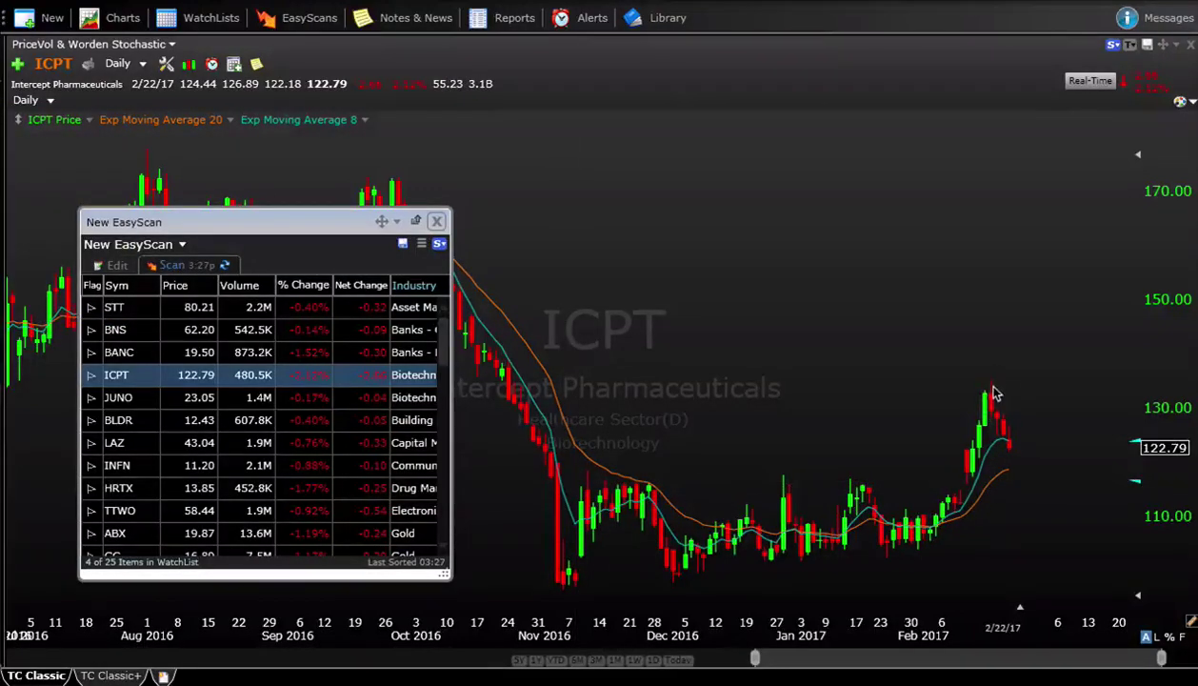
pyautogui.scroll(2, 996, 400)
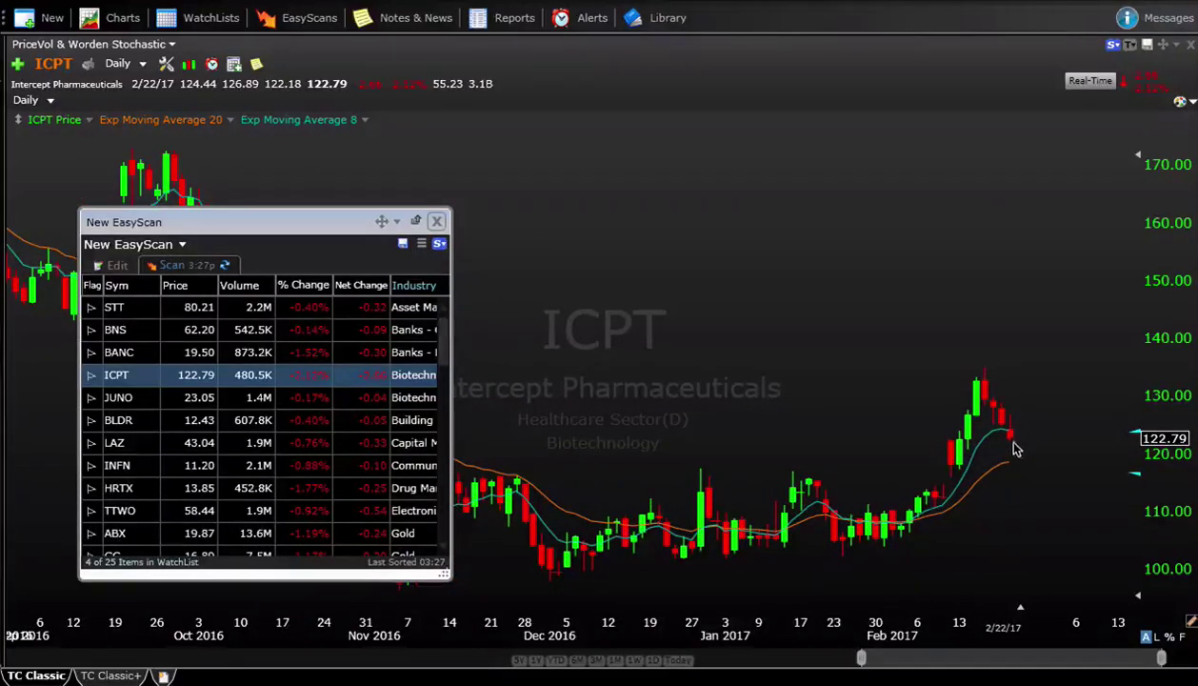
# Draw two trendlines on the ICPT chart: one up the February rally to the 135.25 high, one down the pullback to the latest candle
pyautogui.click(1177, 102)
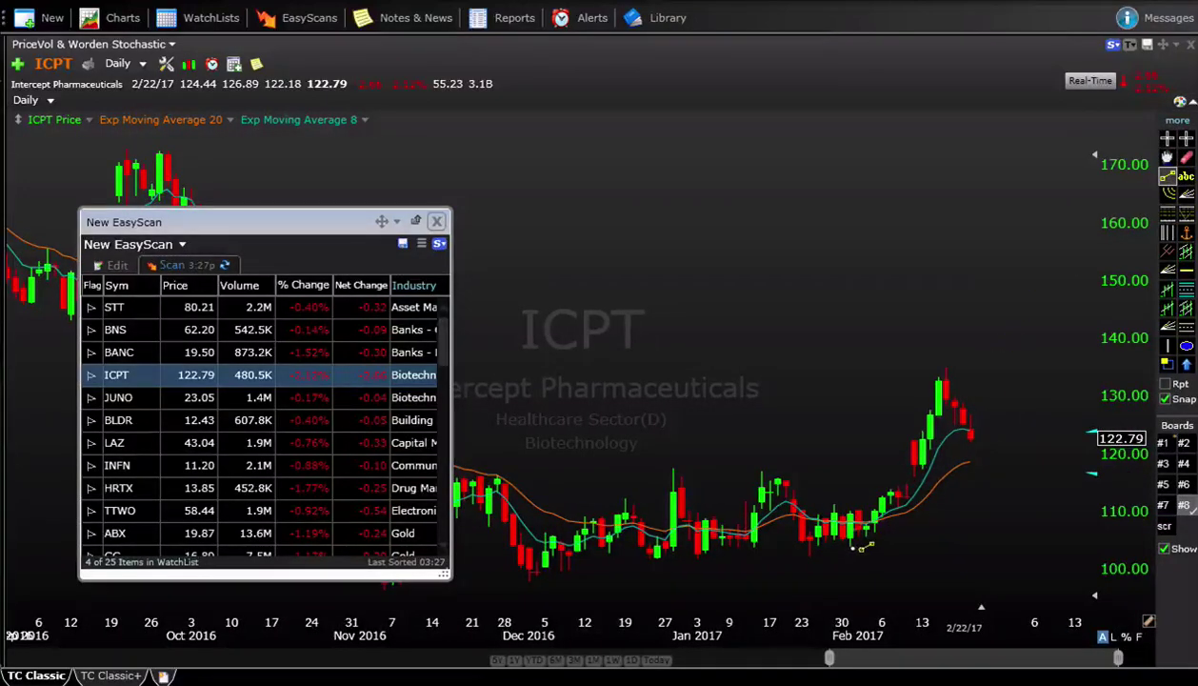
pyautogui.moveTo(849, 544)
pyautogui.mouseDown()
pyautogui.moveTo(931, 360)
pyautogui.moveTo(945, 367)
pyautogui.mouseUp()
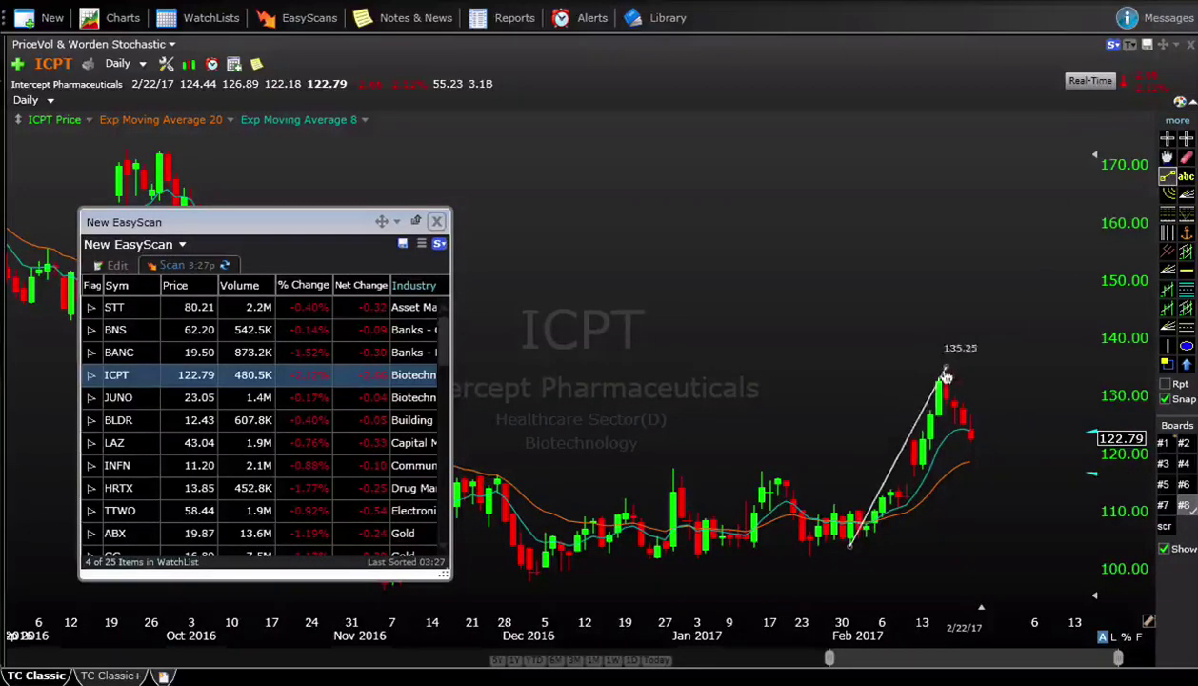
pyautogui.click(1168, 176)
pyautogui.moveTo(951, 365); pyautogui.dragTo(975, 448)
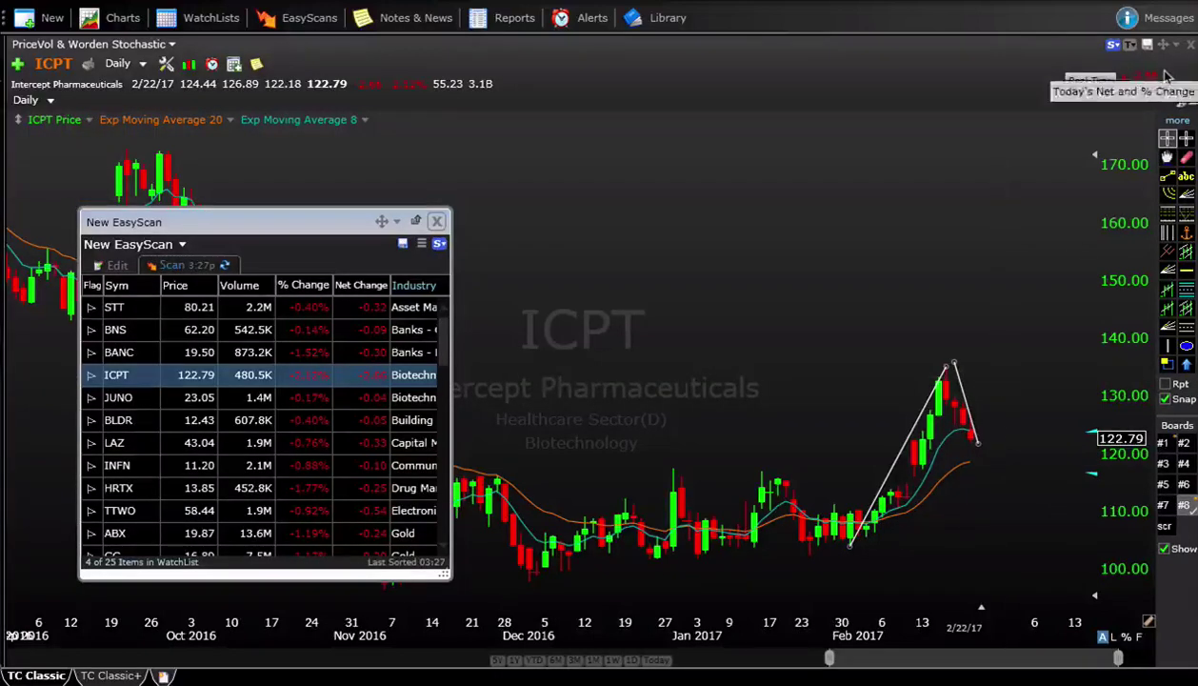
# Chart the scan results JUNO and BLDR to examine their pullbacks
pyautogui.press('Down')
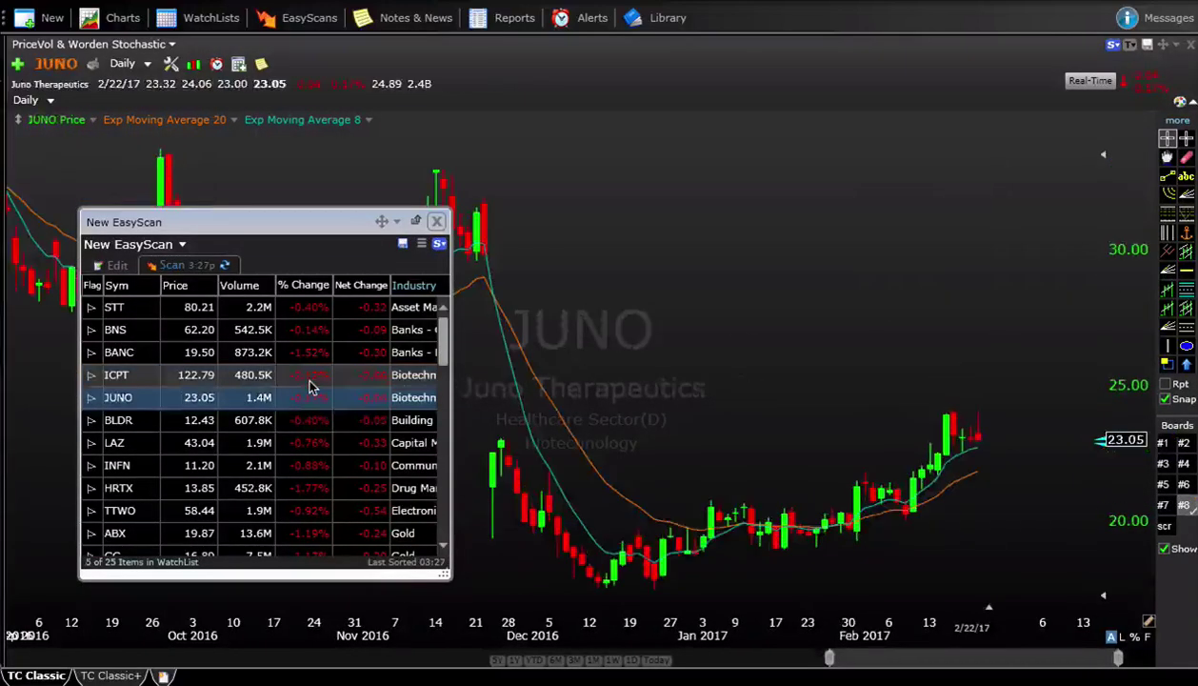
pyautogui.press('Down')
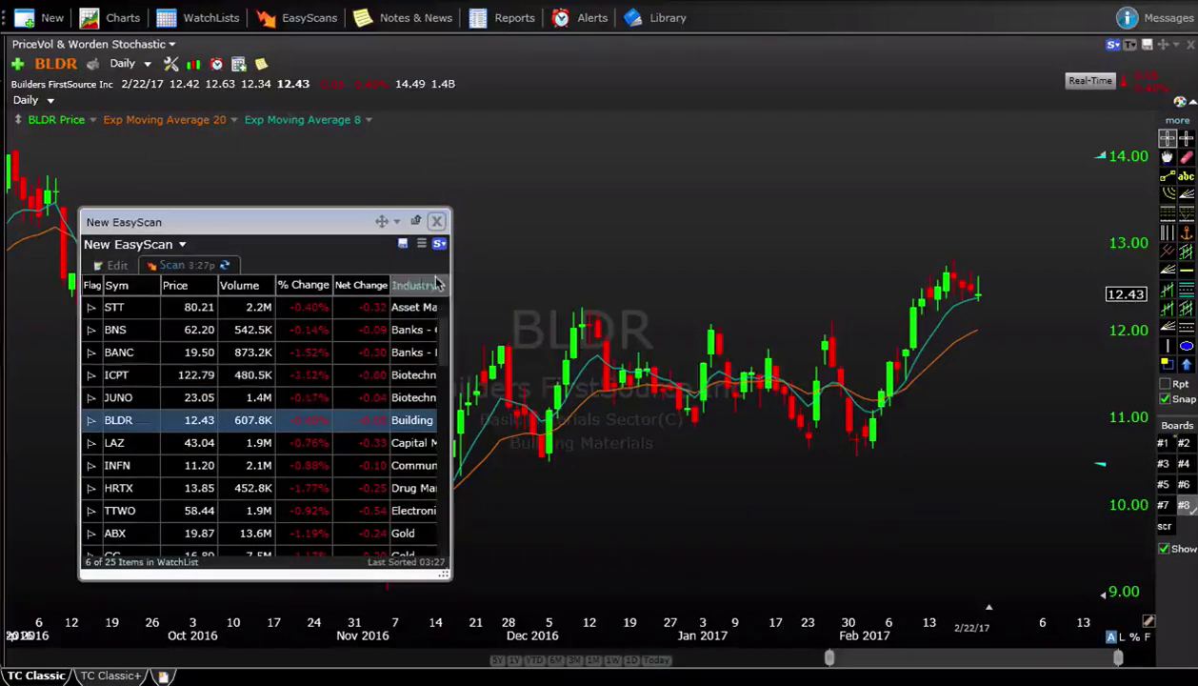
# Move the EasyScan window toward the middle of the chart, show its list of conditions, and hide the drawing tools
pyautogui.moveTo(419, 222); pyautogui.dragTo(605, 183)
pyautogui.click(303, 227)
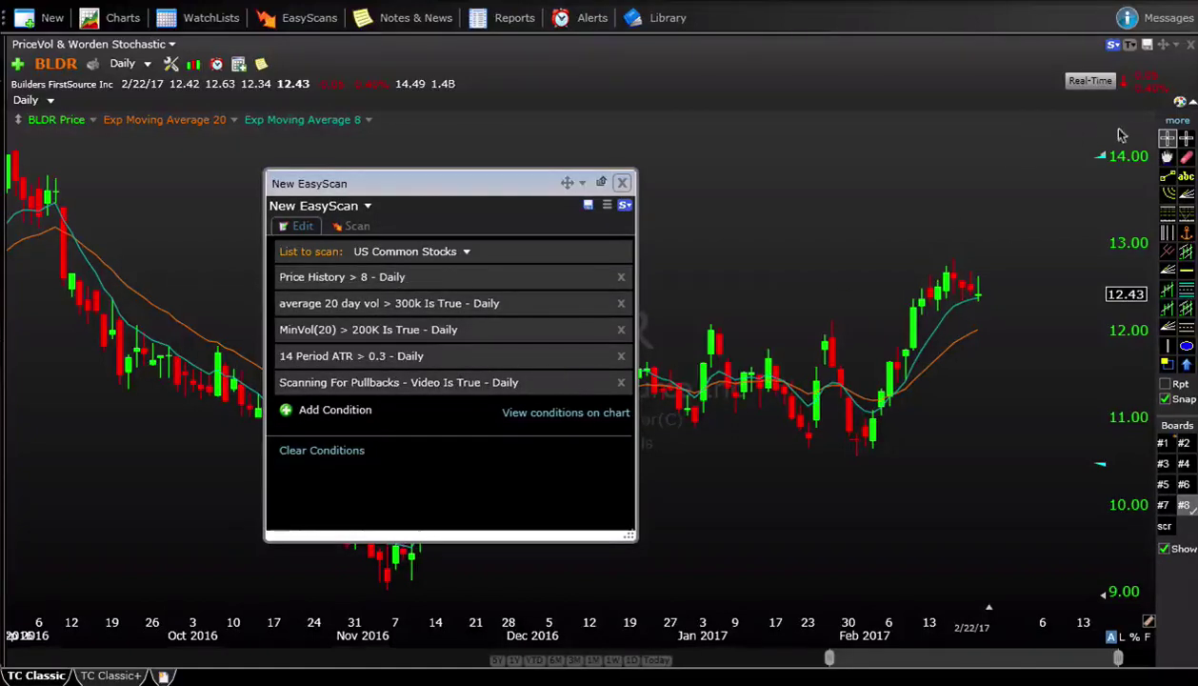
pyautogui.click(1179, 101)
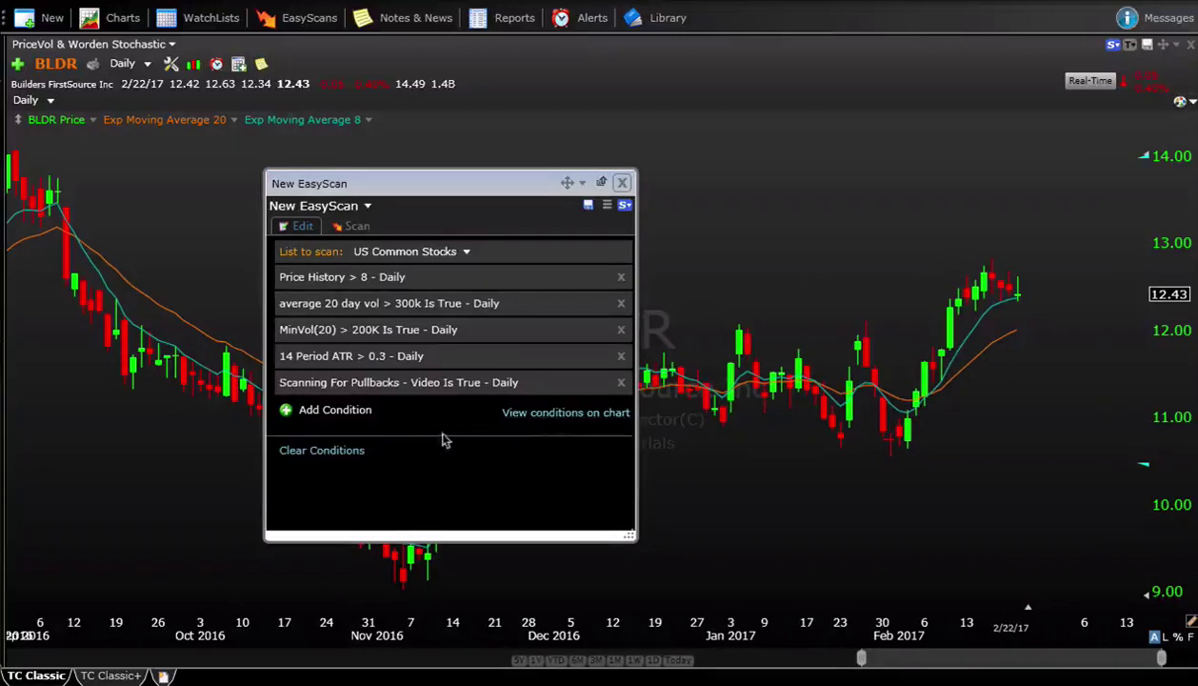